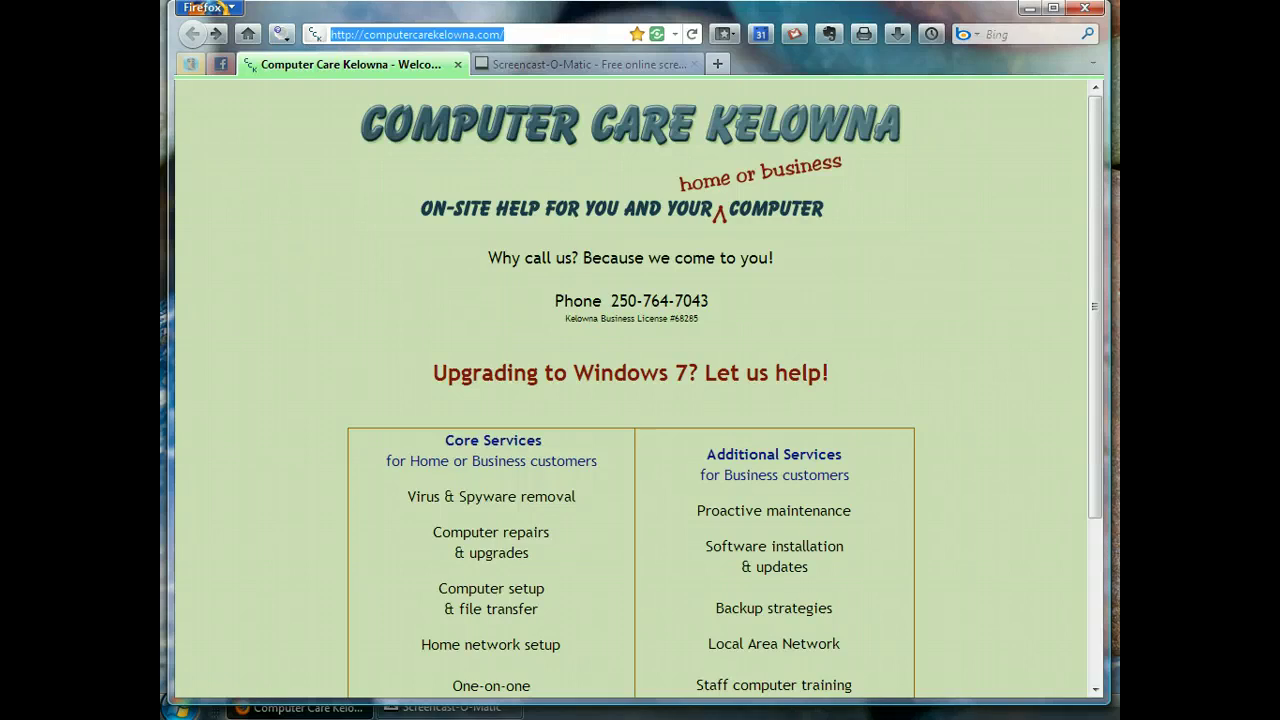
Minimize the browser and create a new desktop folder named "email backup".
click(1030, 8)
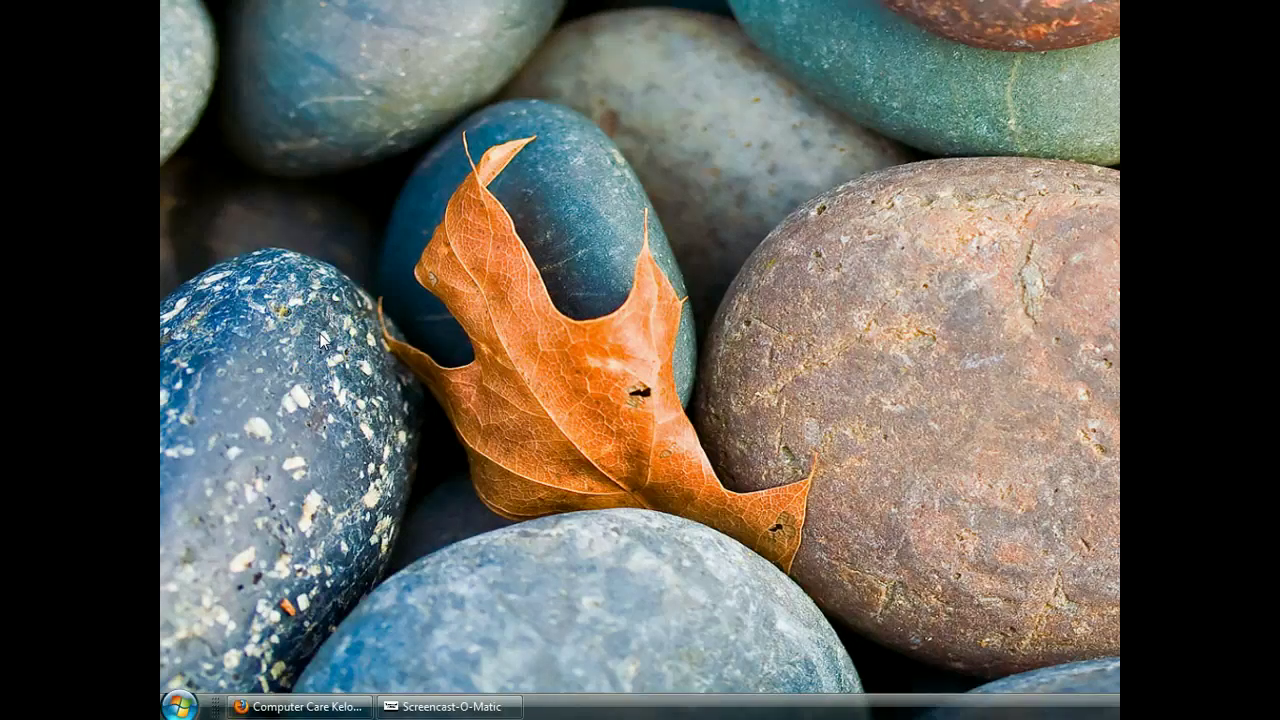
right_click(310, 312)
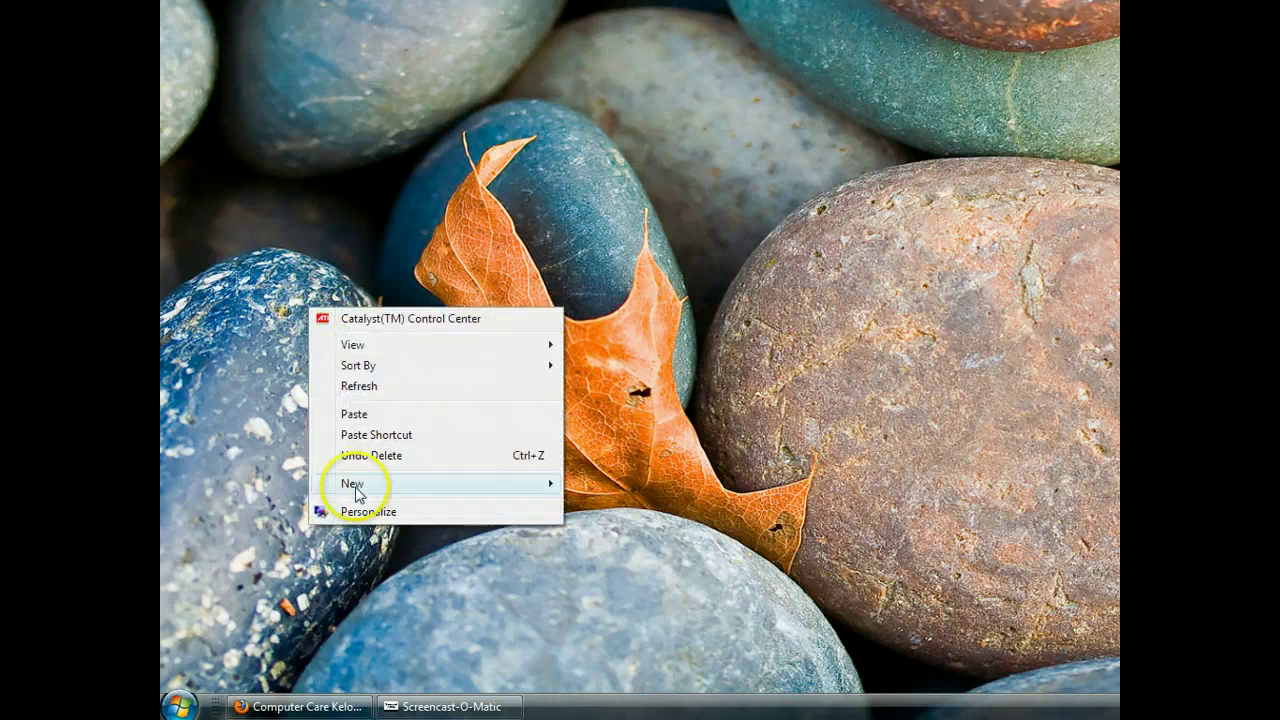
mouse_move(355, 486)
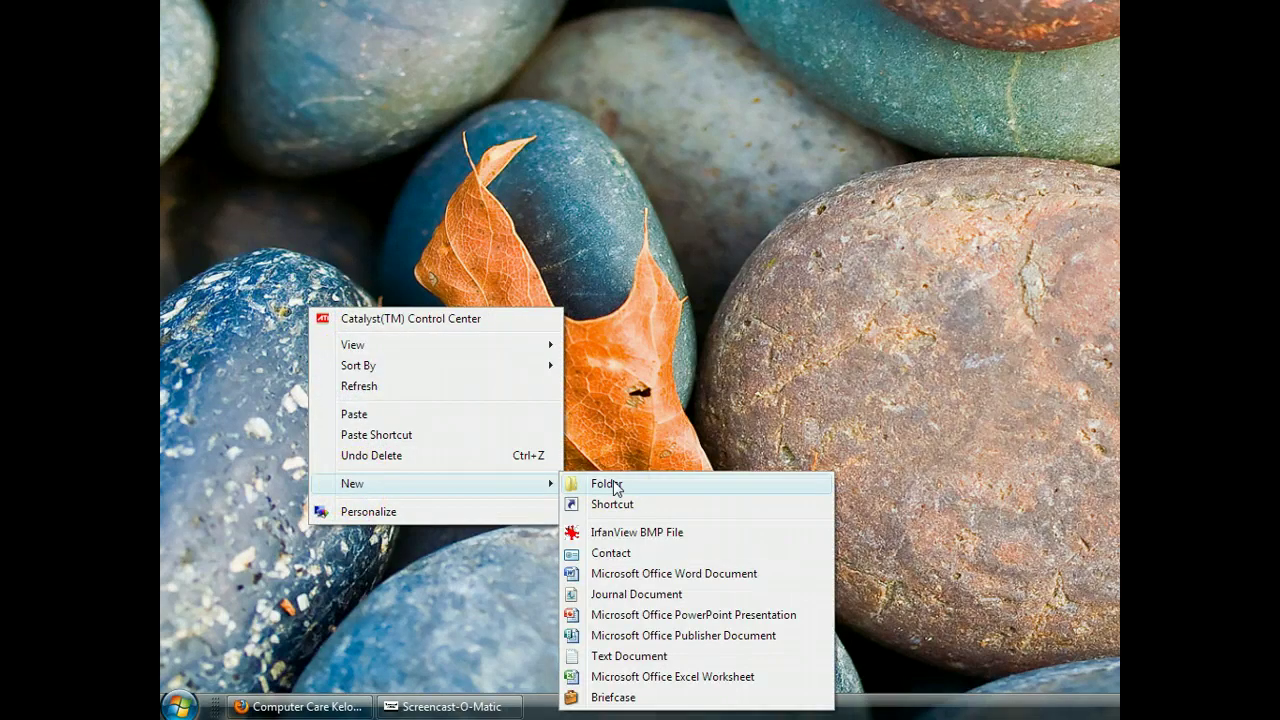
click(606, 484)
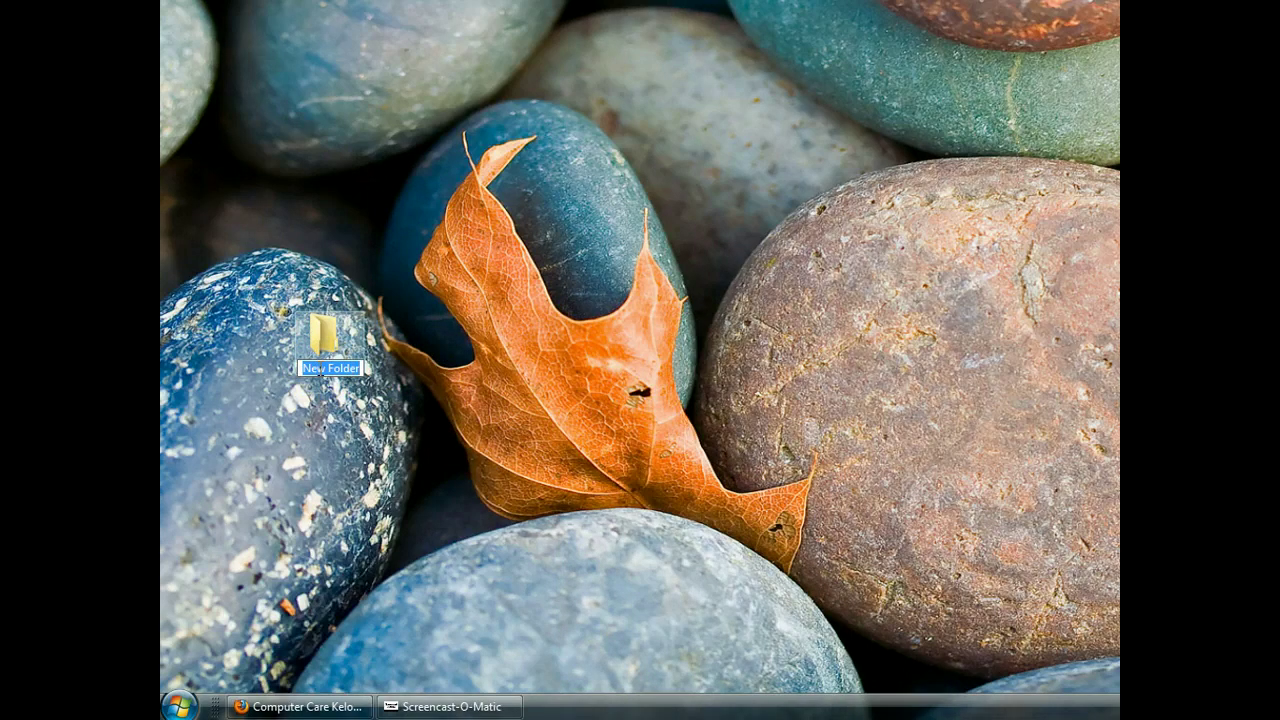
text(email)
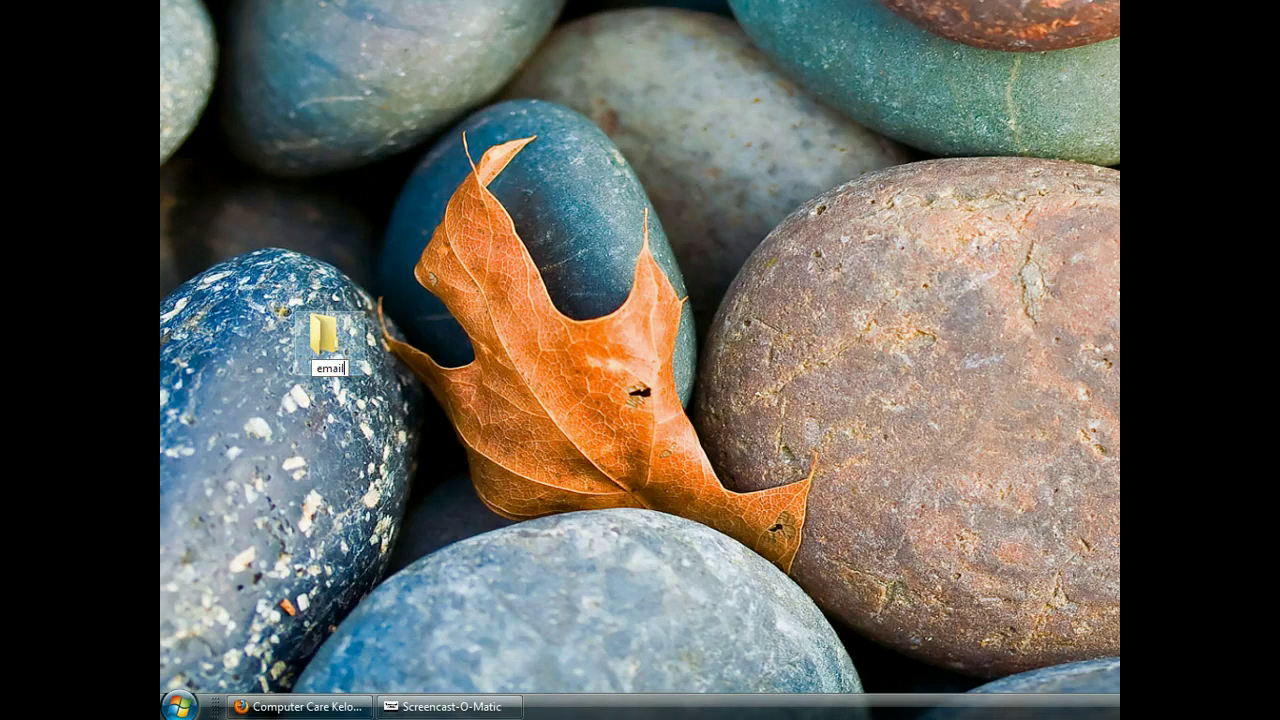
text( backup)
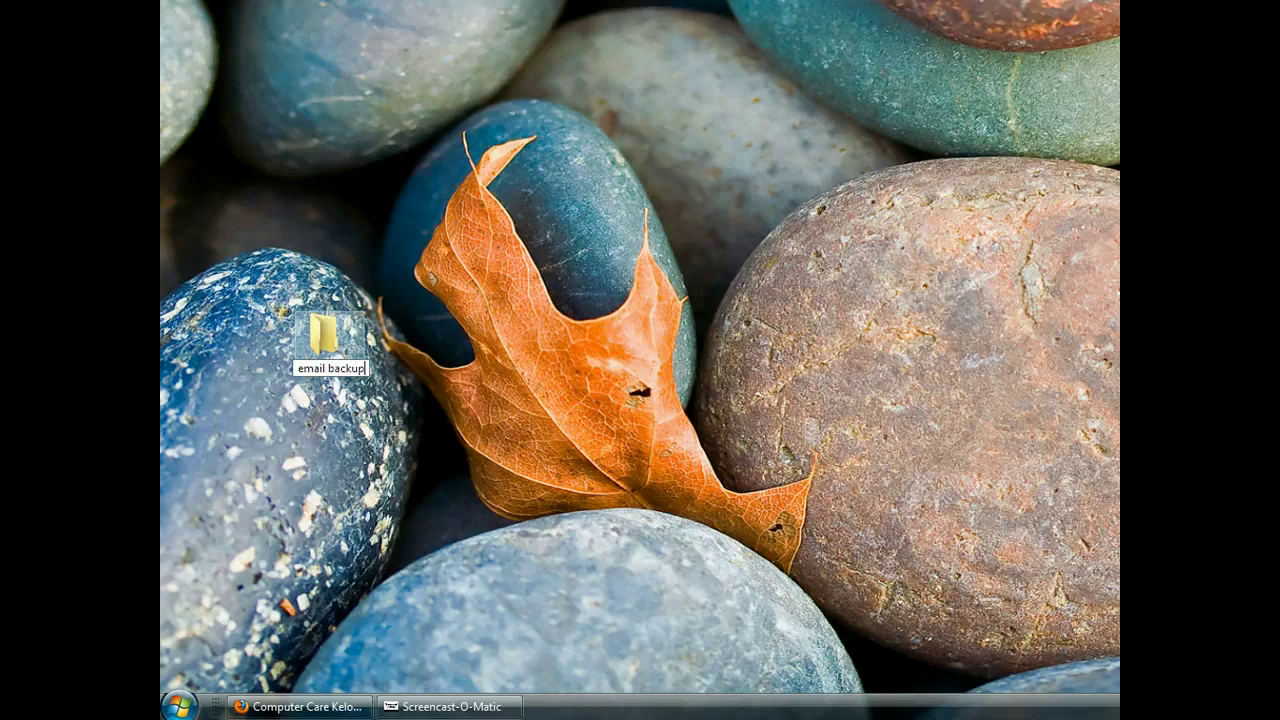
click(307, 455)
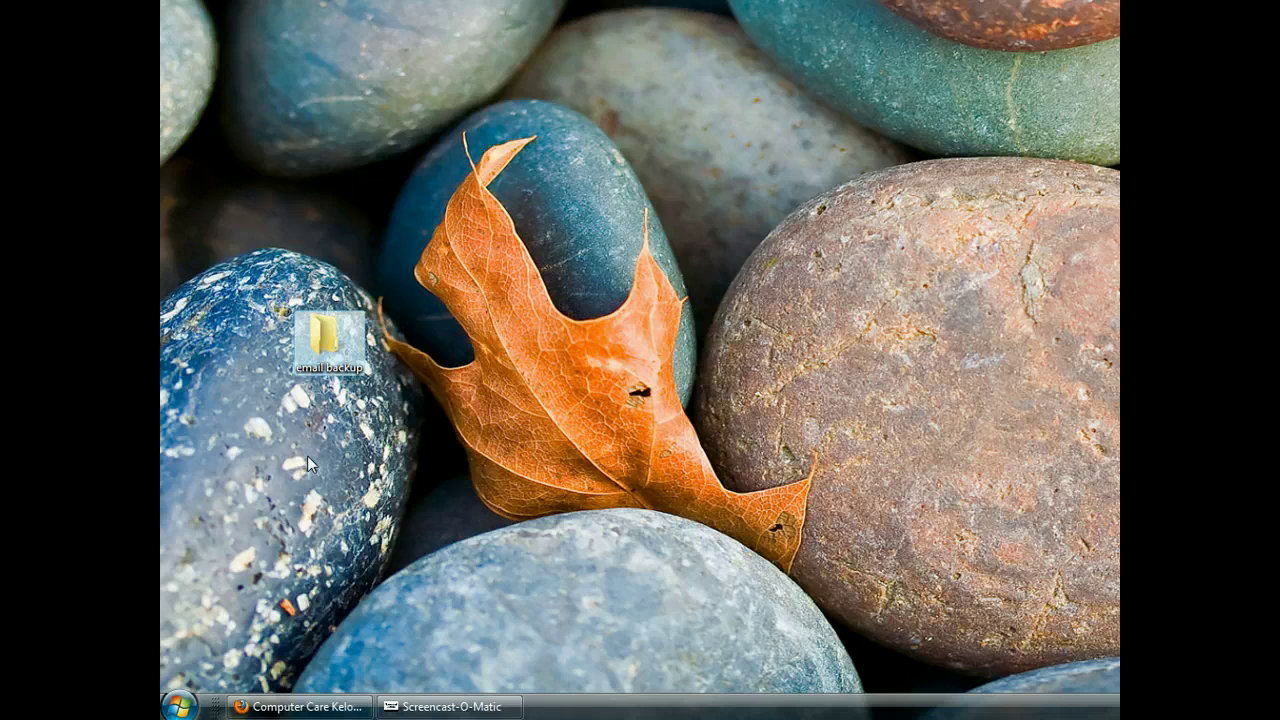
Switch to Windows Mail and start exporting the Windows Contacts in CSV (Comma Separated Values) format.
click(183, 708)
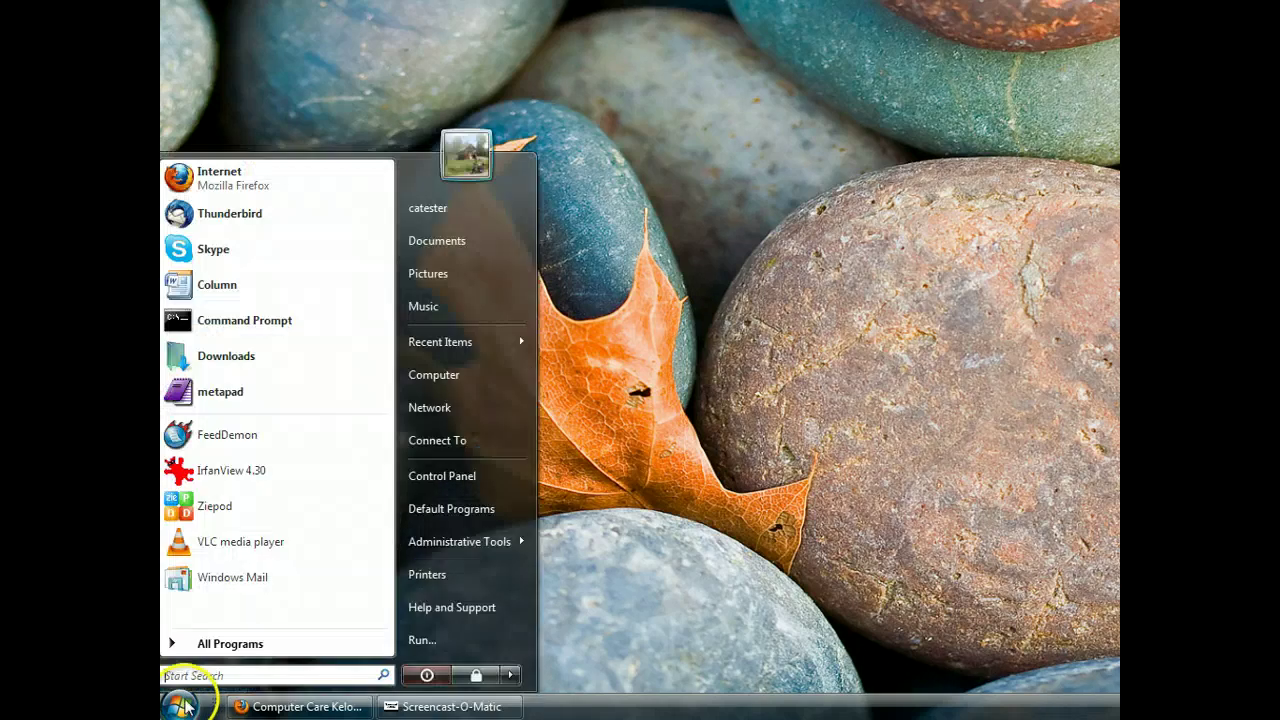
click(207, 580)
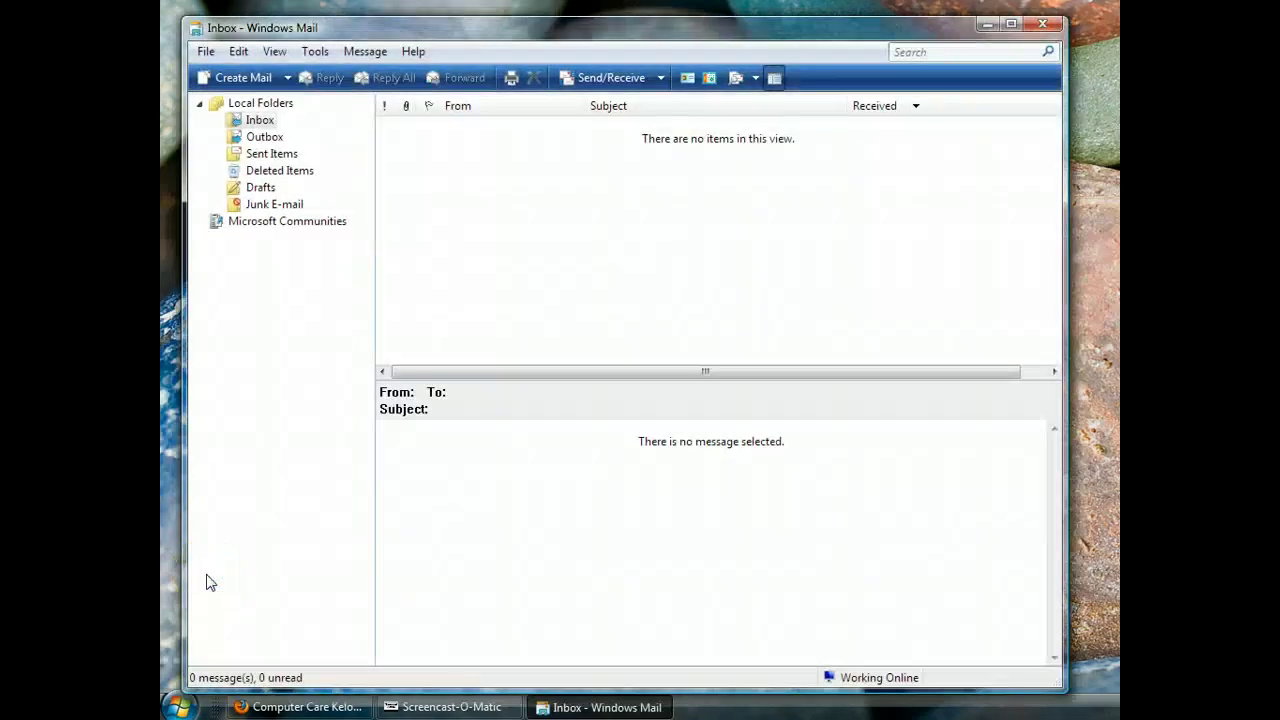
click(225, 565)
click(203, 53)
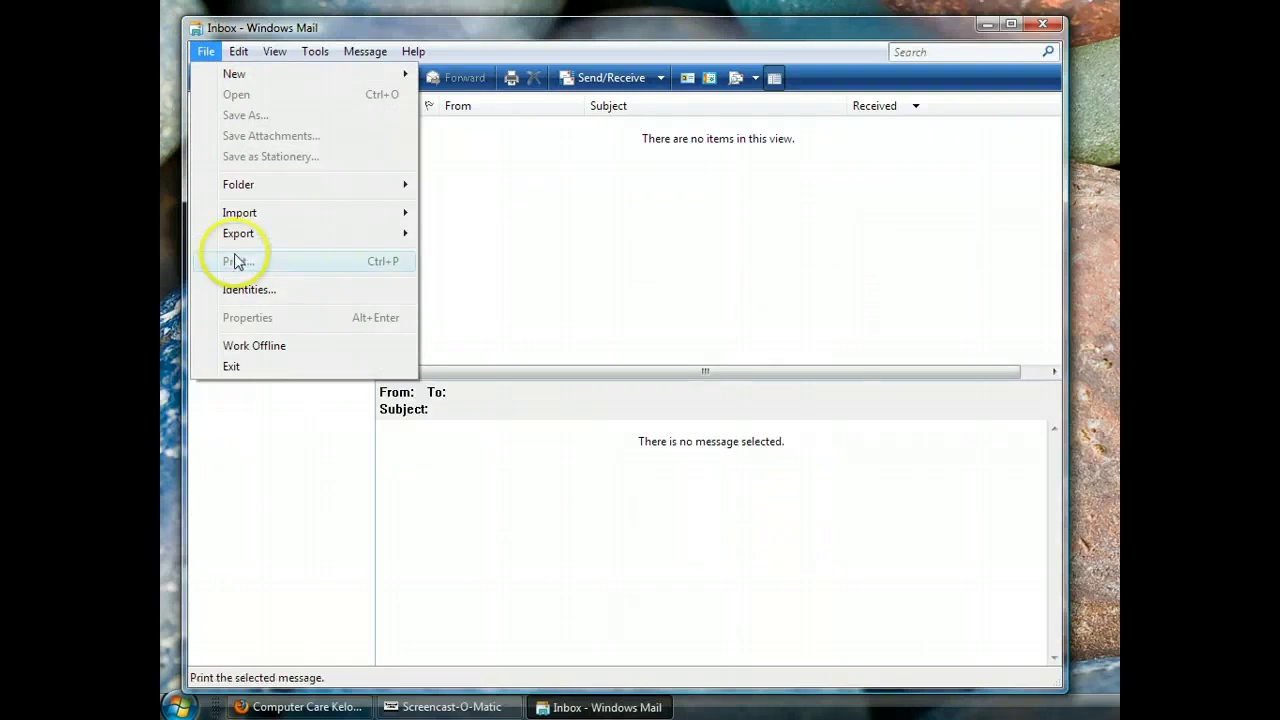
mouse_move(240, 240)
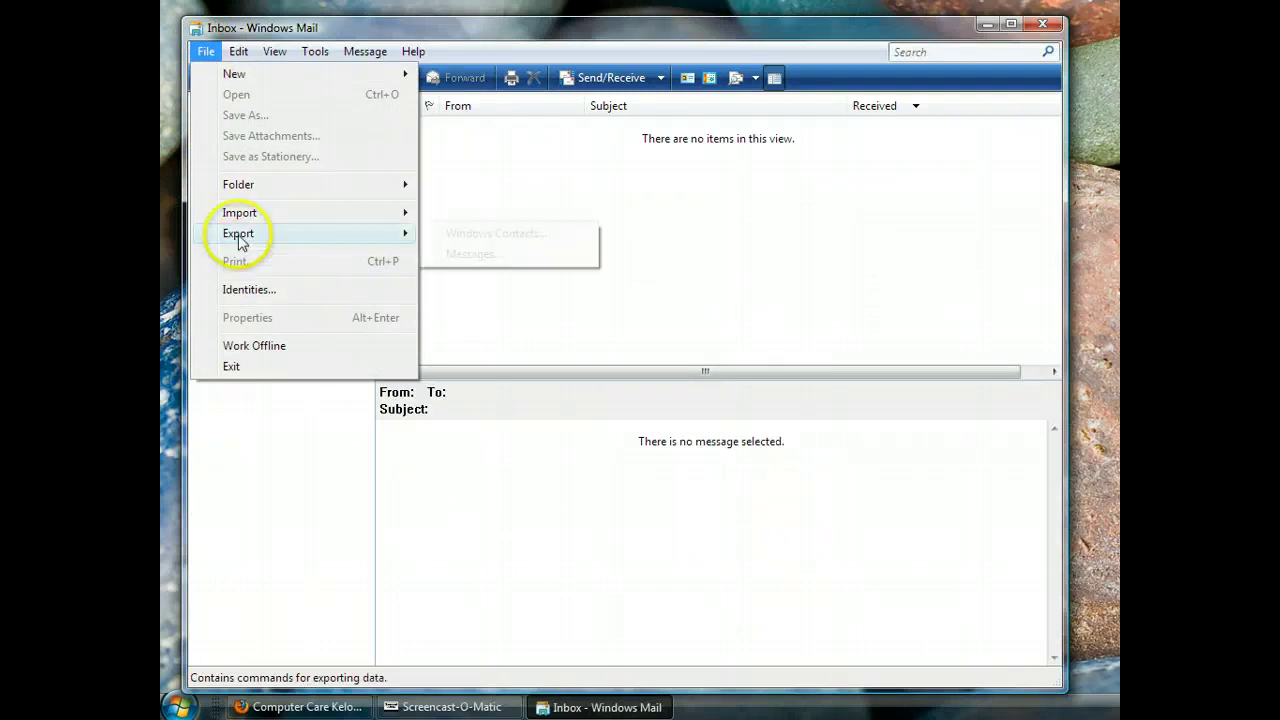
click(518, 238)
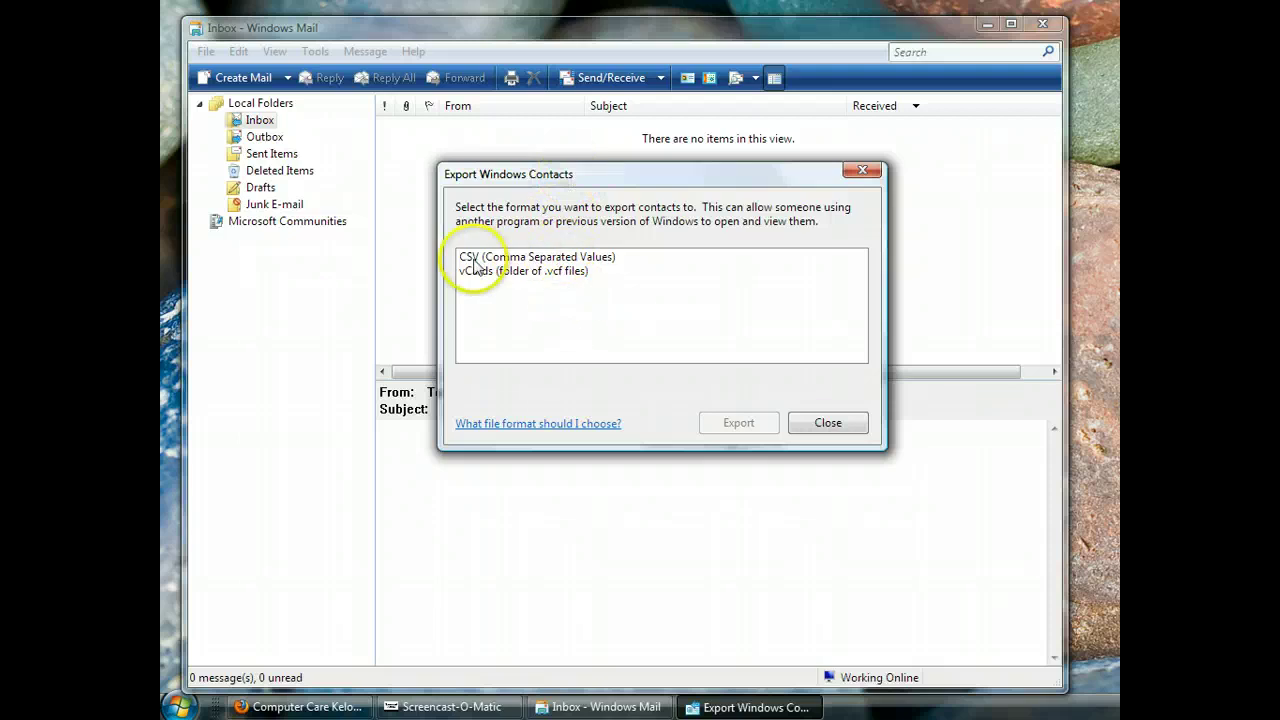
click(476, 264)
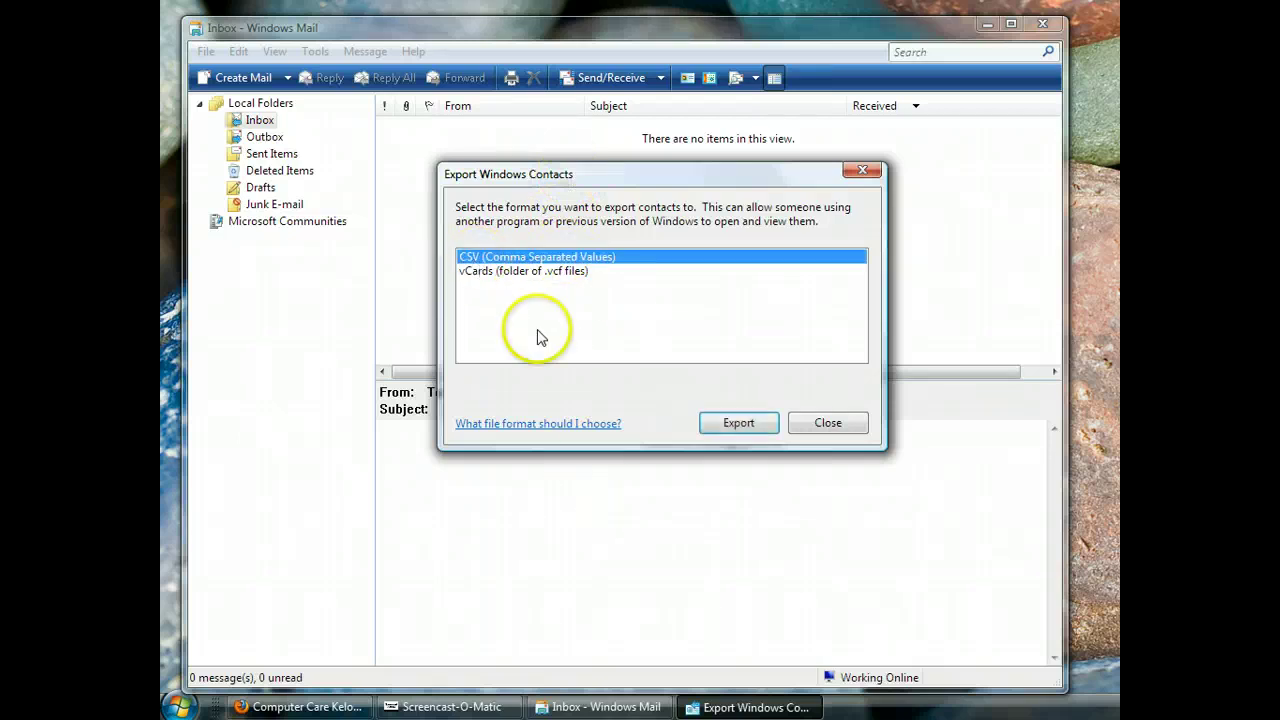
click(740, 425)
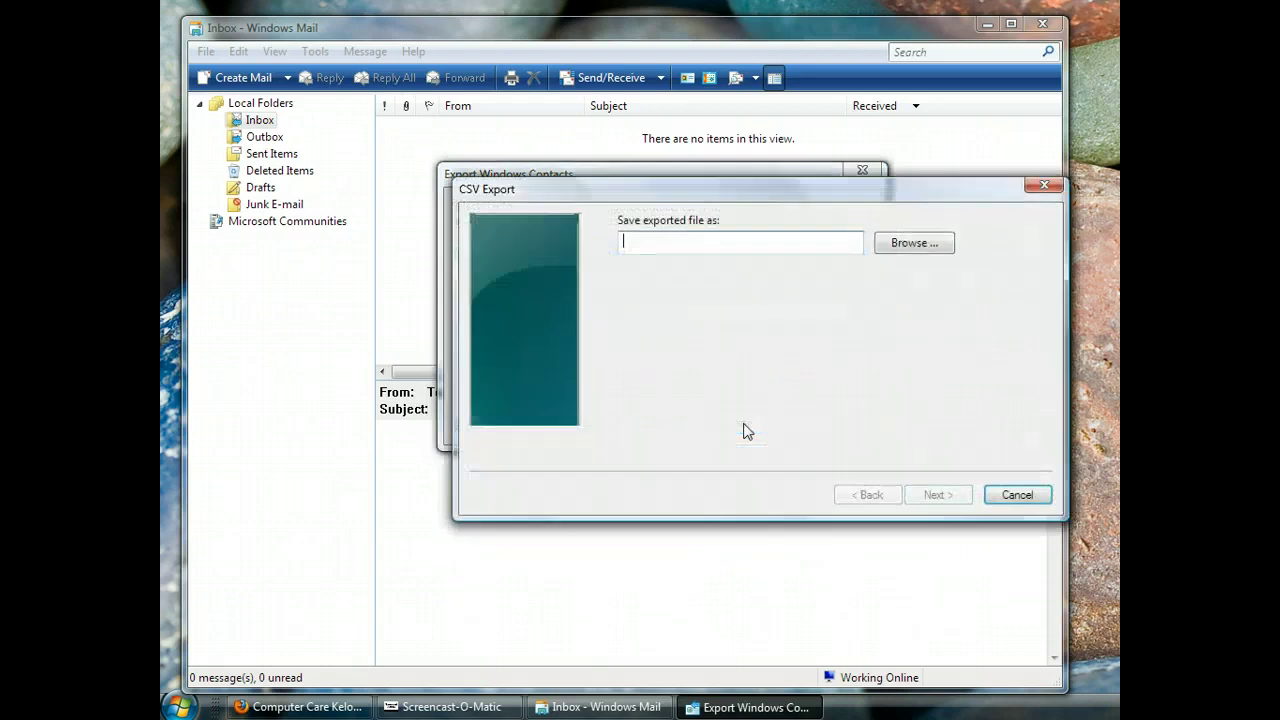
Set the export destination to a CSV file named "contacts" in the desktop's email backup folder and continue to the field selection.
click(907, 243)
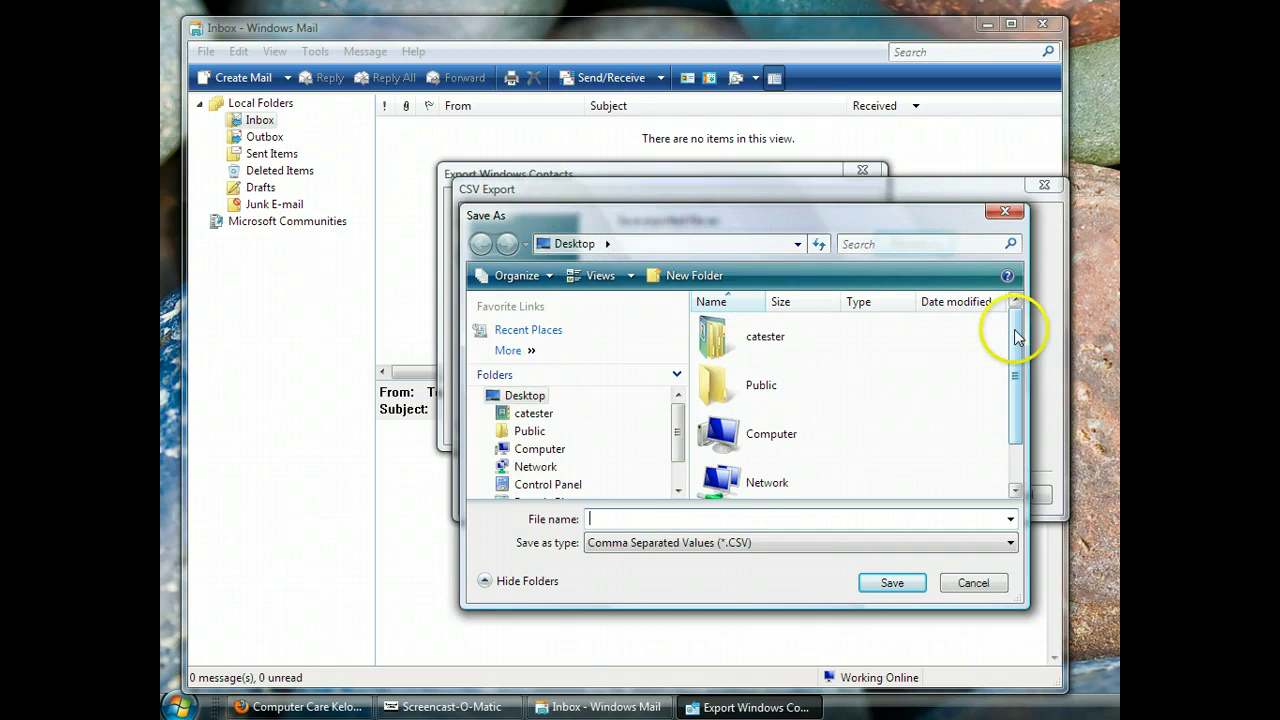
drag(1014, 329, 1015, 440)
double_click(843, 470)
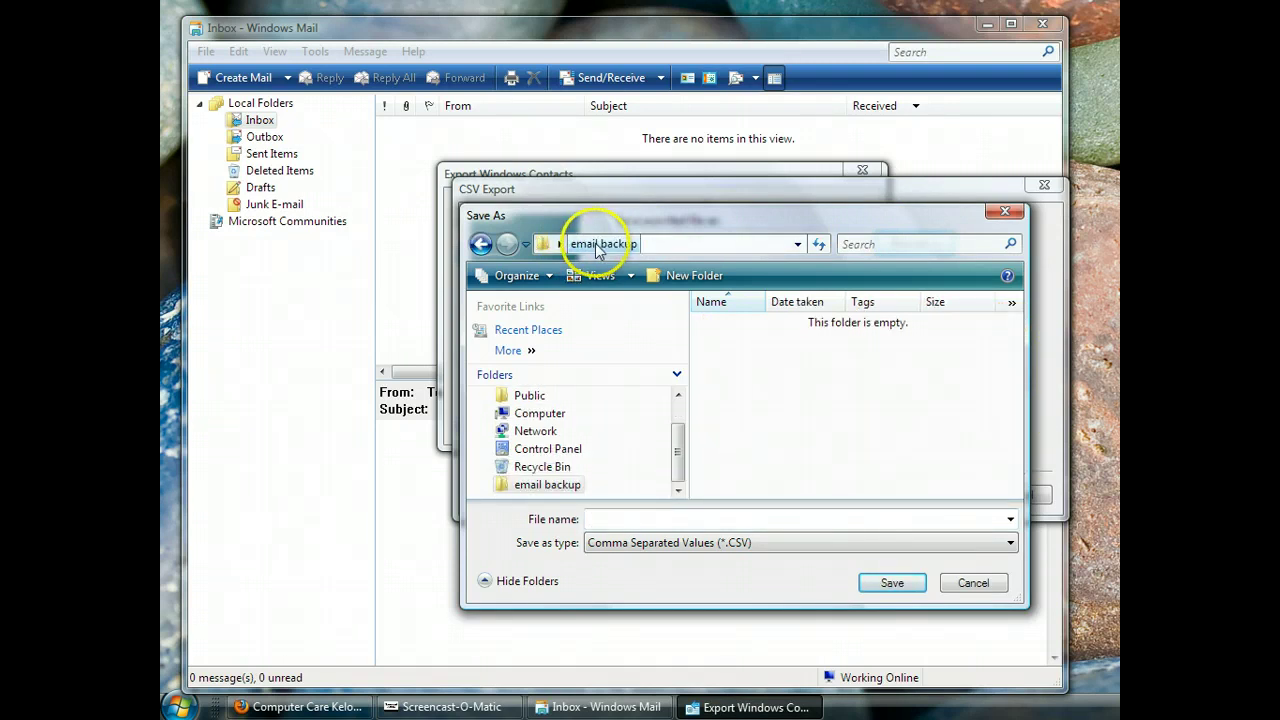
click(611, 521)
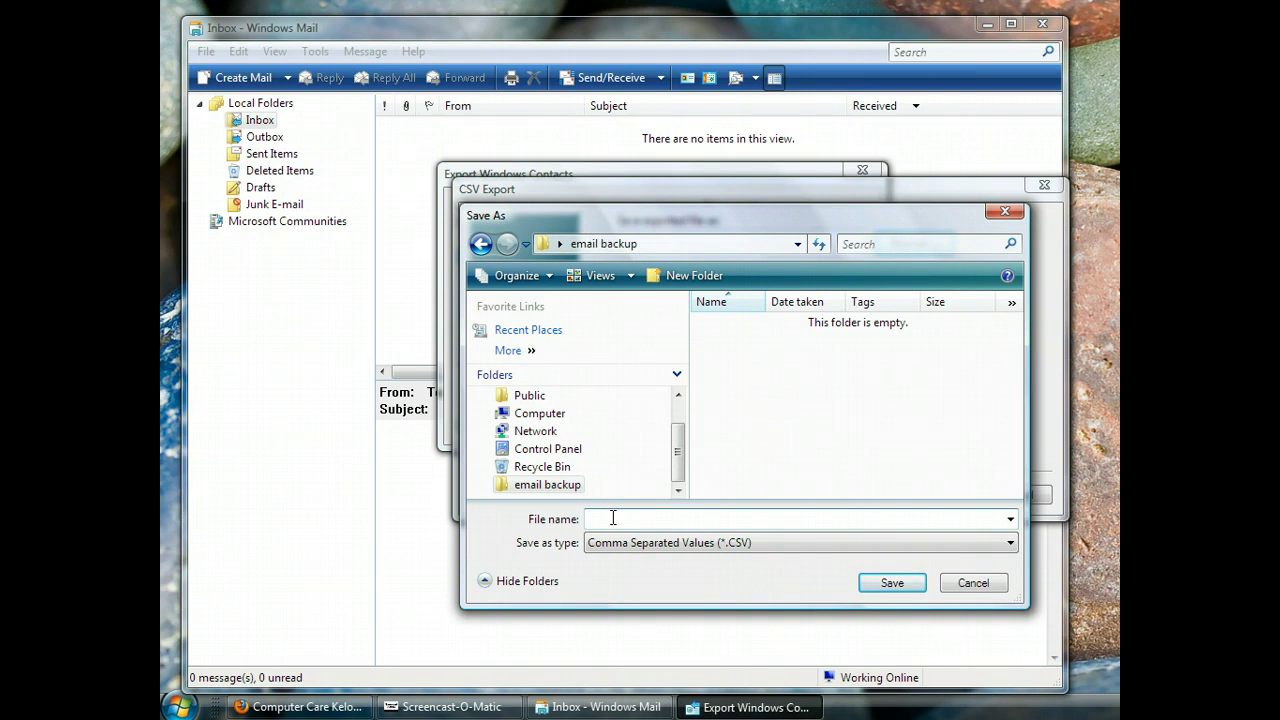
text(contacts)
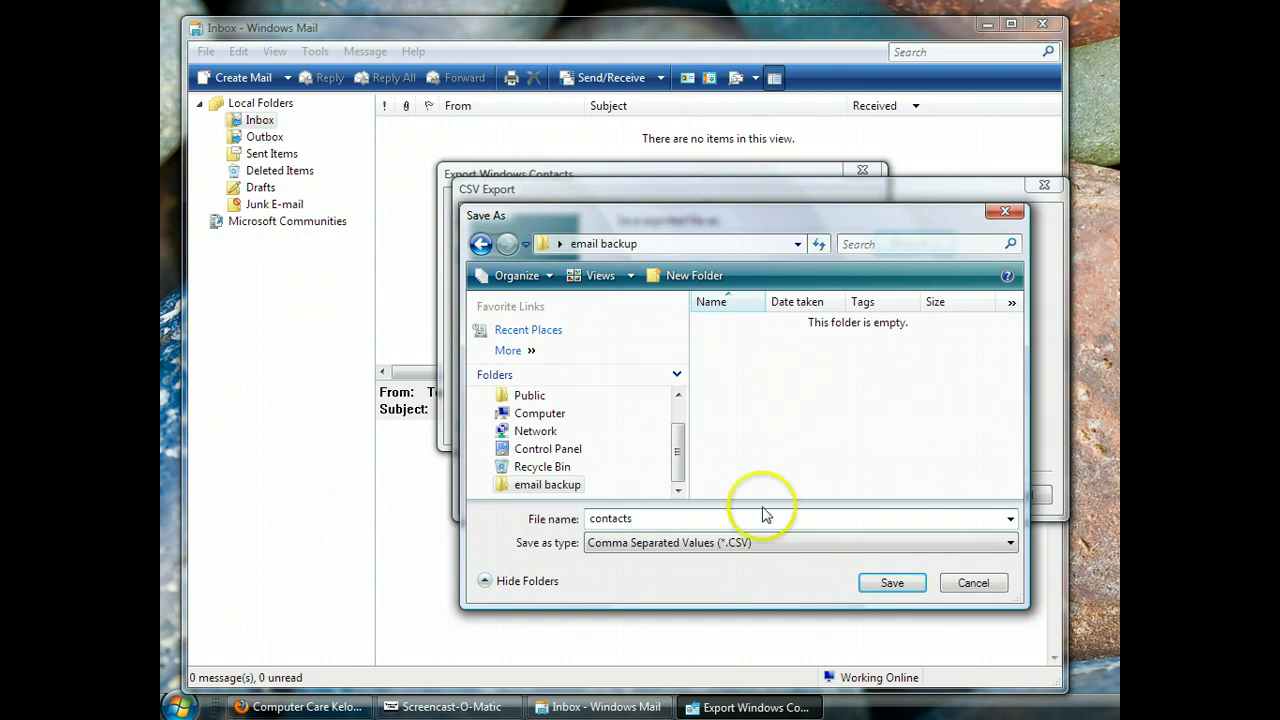
click(880, 583)
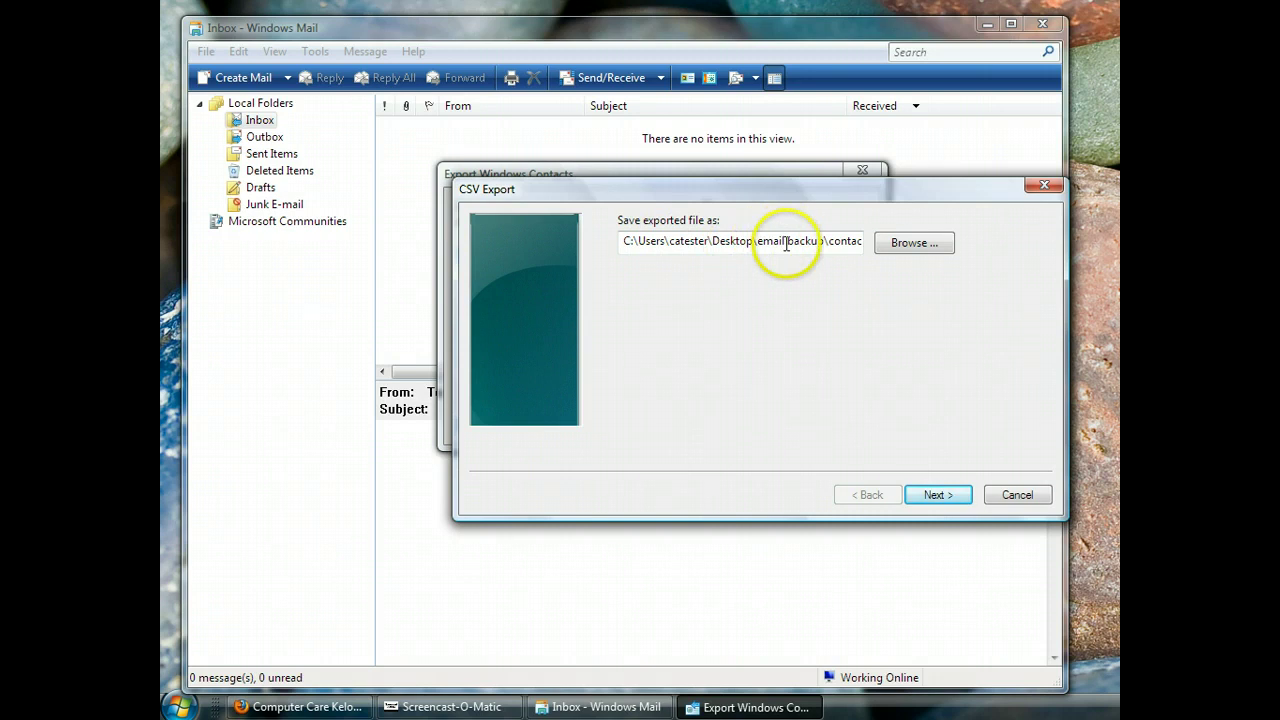
click(936, 495)
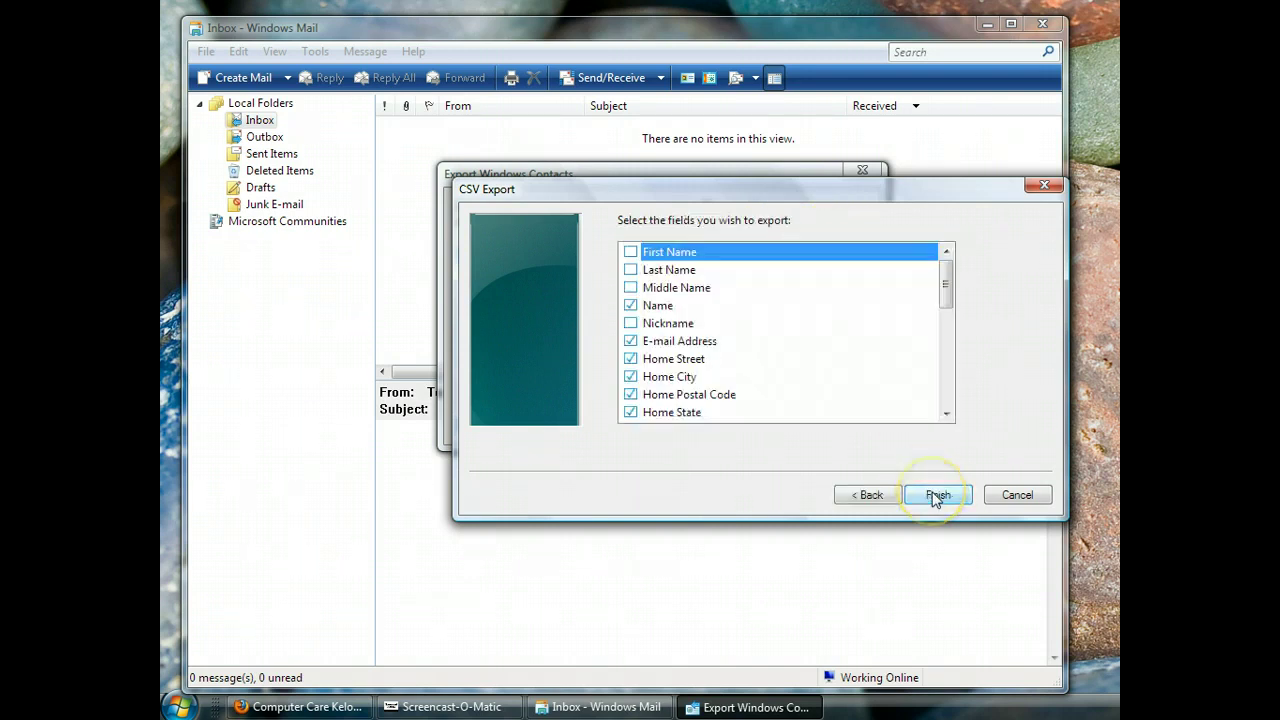
Include First Name, Last Name, Middle Name, Nickname, Home Fax, Mobile Phone and Personal Web Page in the exported fields.
click(631, 252)
click(631, 270)
click(631, 288)
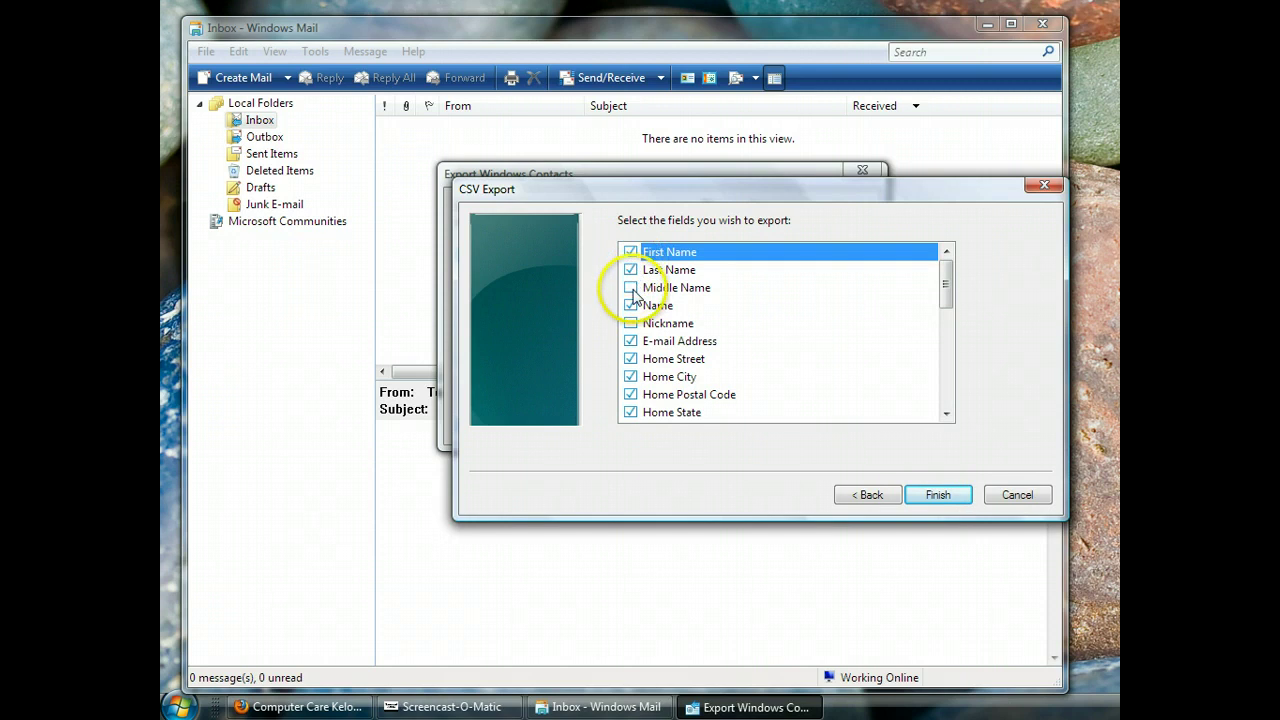
click(631, 323)
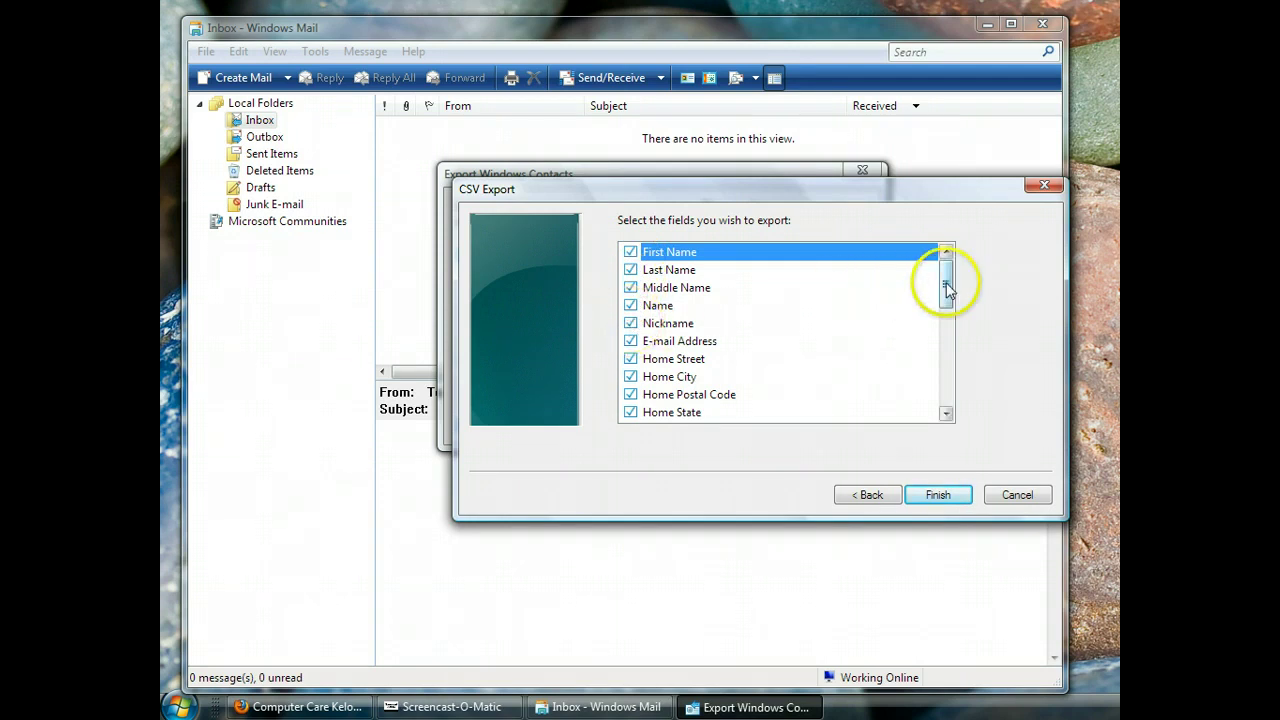
drag(946, 278, 945, 324)
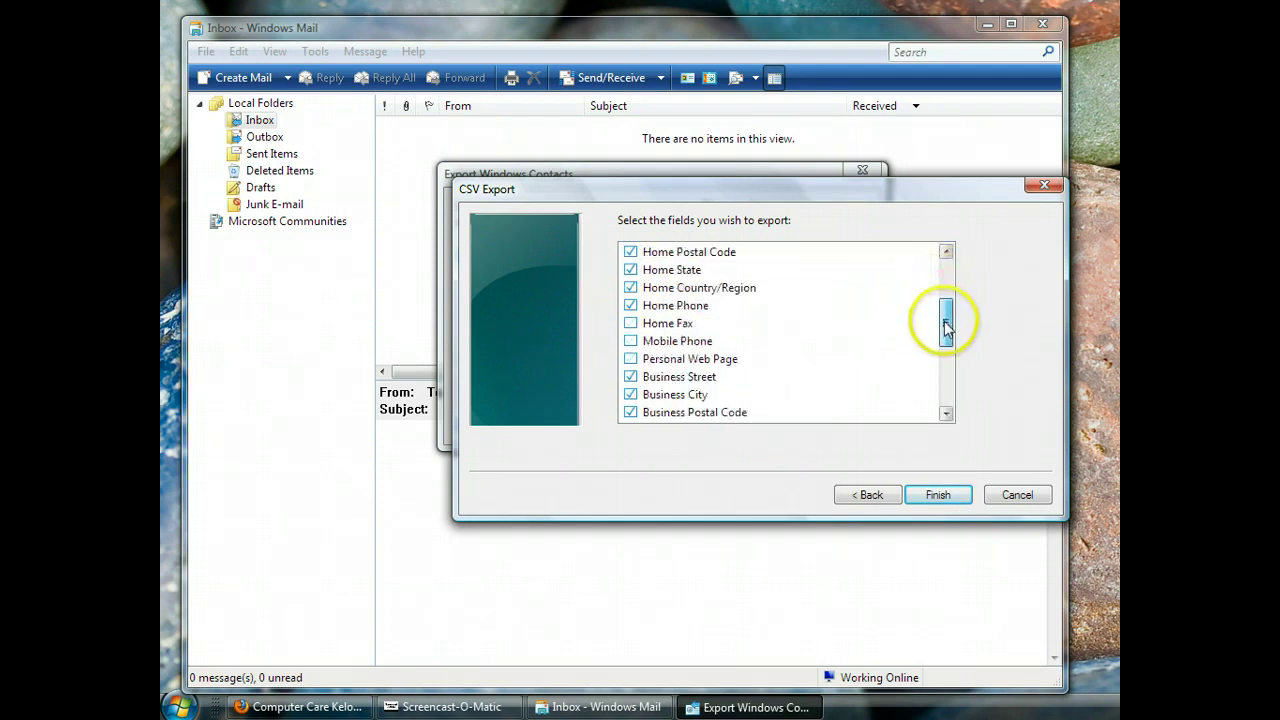
click(631, 323)
click(631, 341)
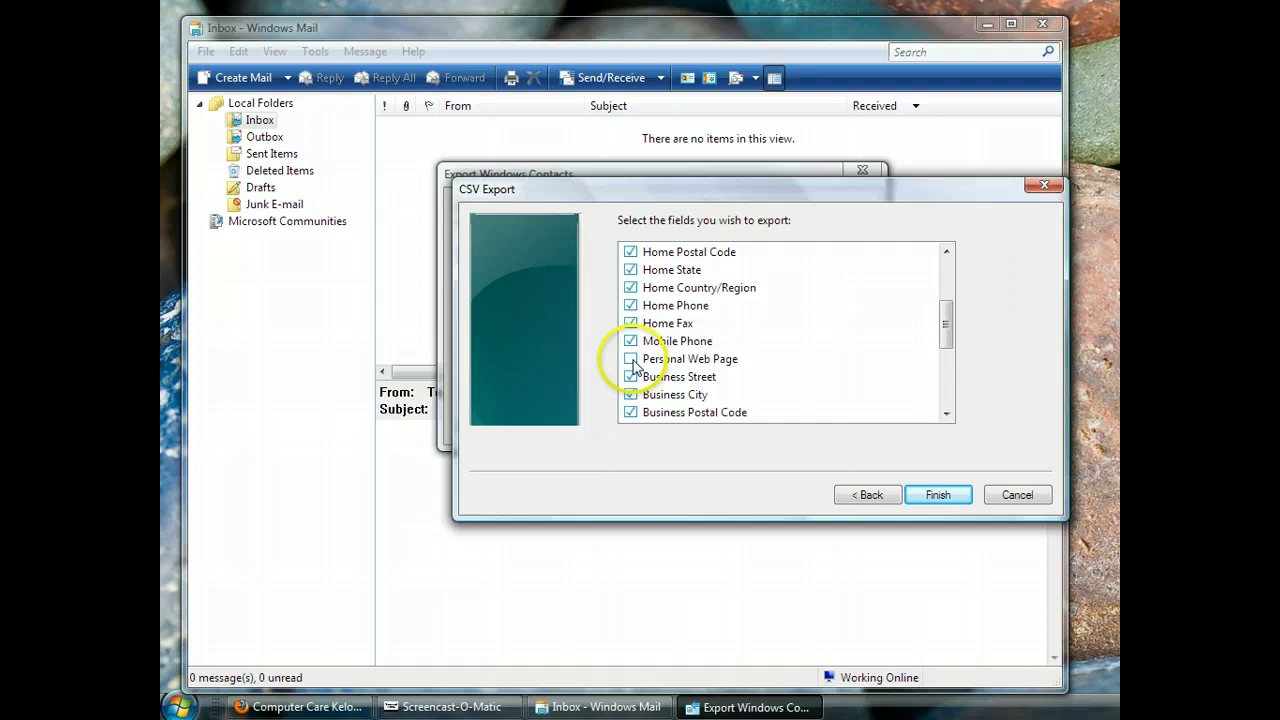
click(631, 359)
Include Business Web Page, Business Fax, Pager, Department, Office Location and Notes in the exported fields.
drag(946, 323, 947, 375)
click(631, 287)
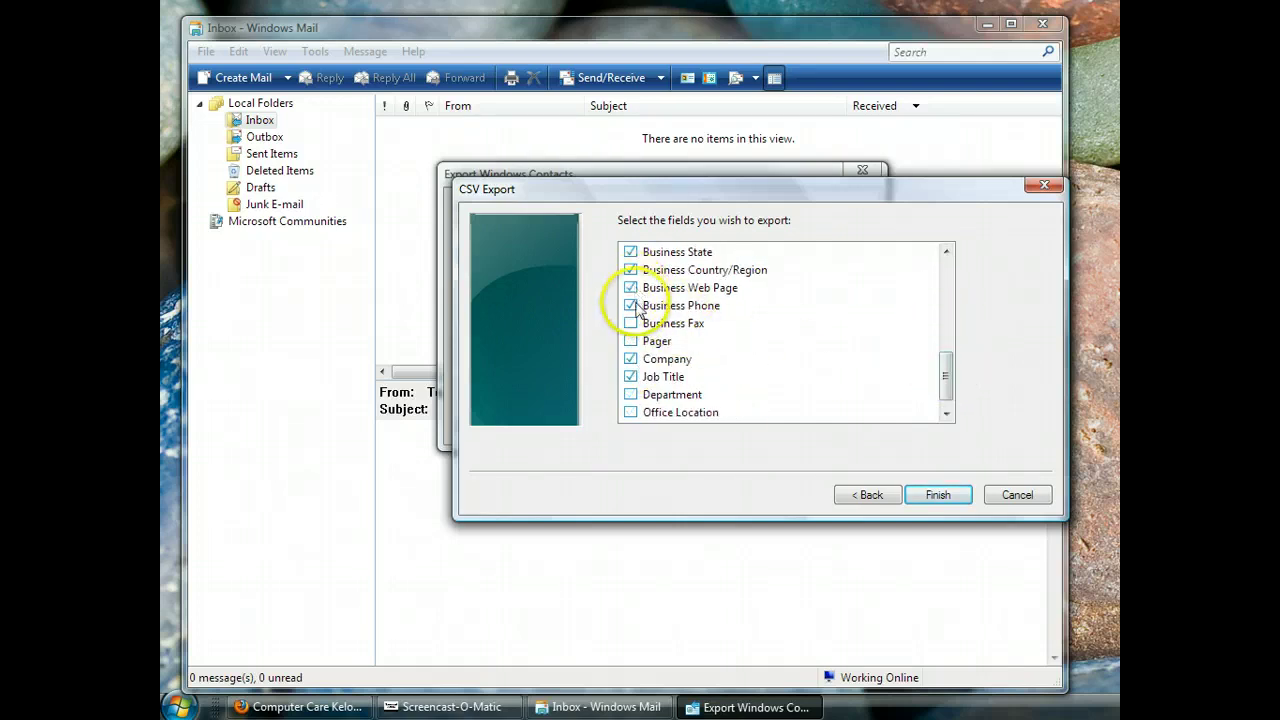
click(631, 323)
click(631, 341)
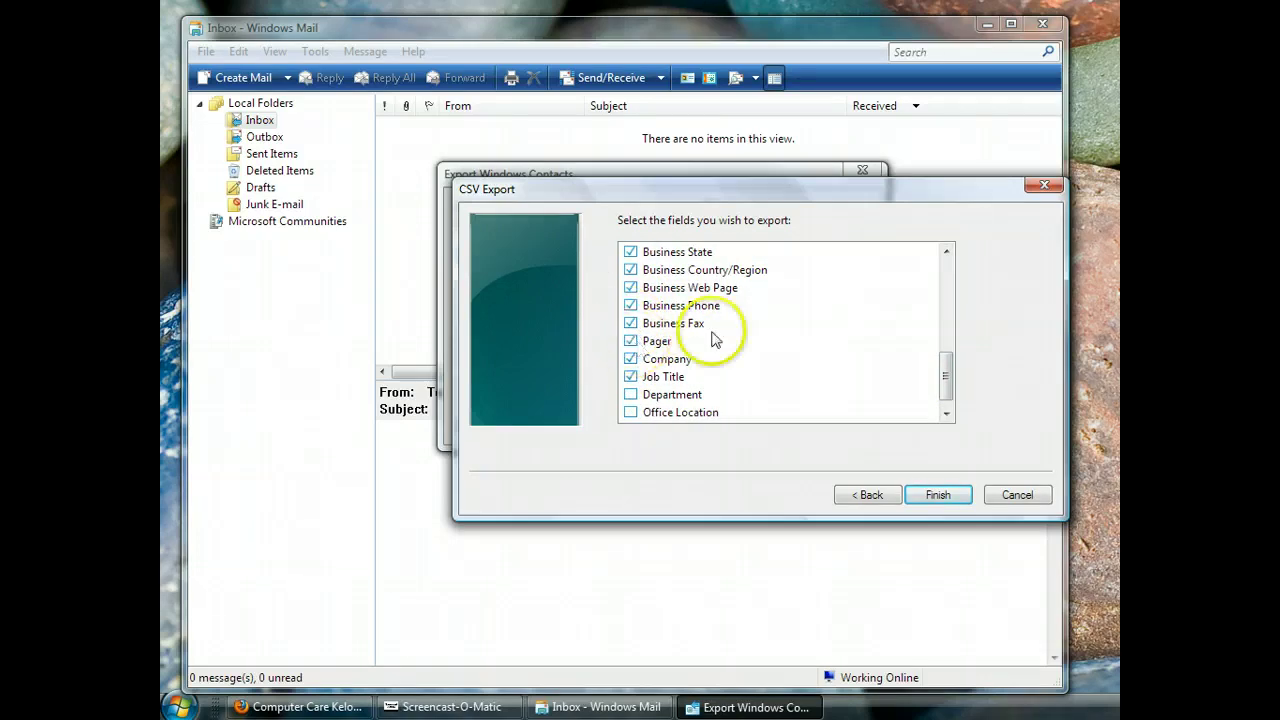
drag(947, 370, 947, 380)
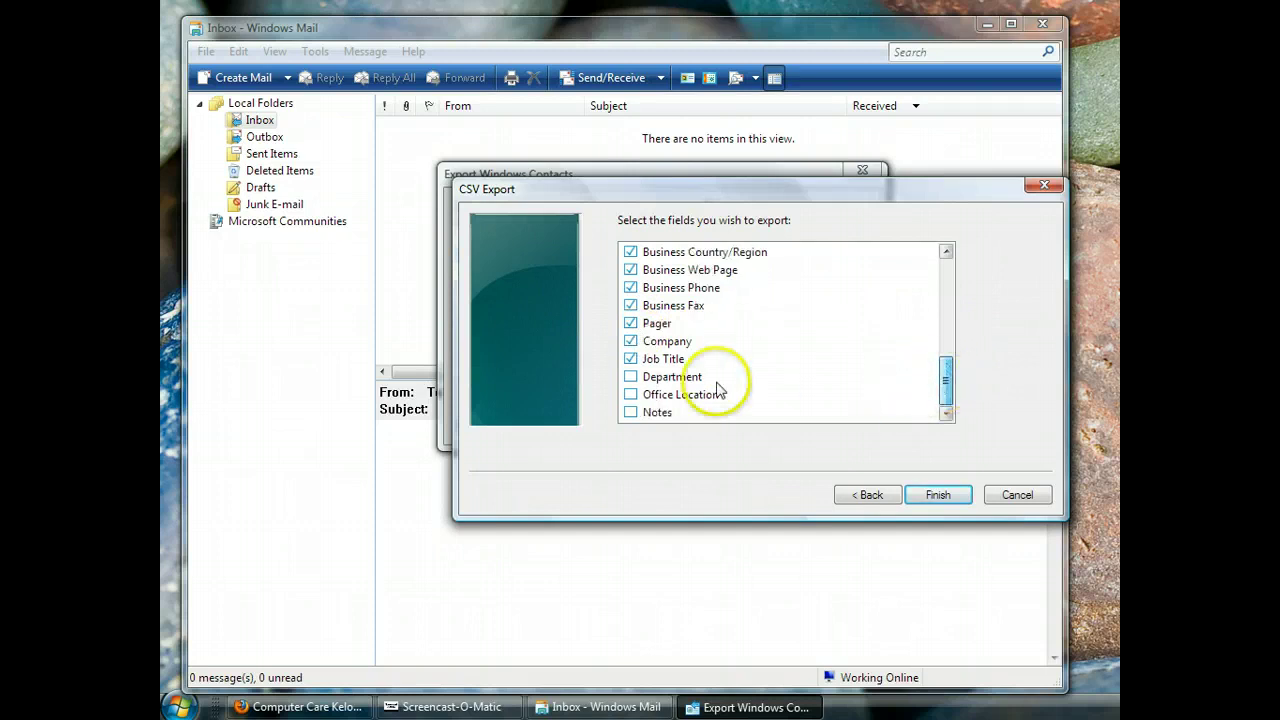
click(631, 394)
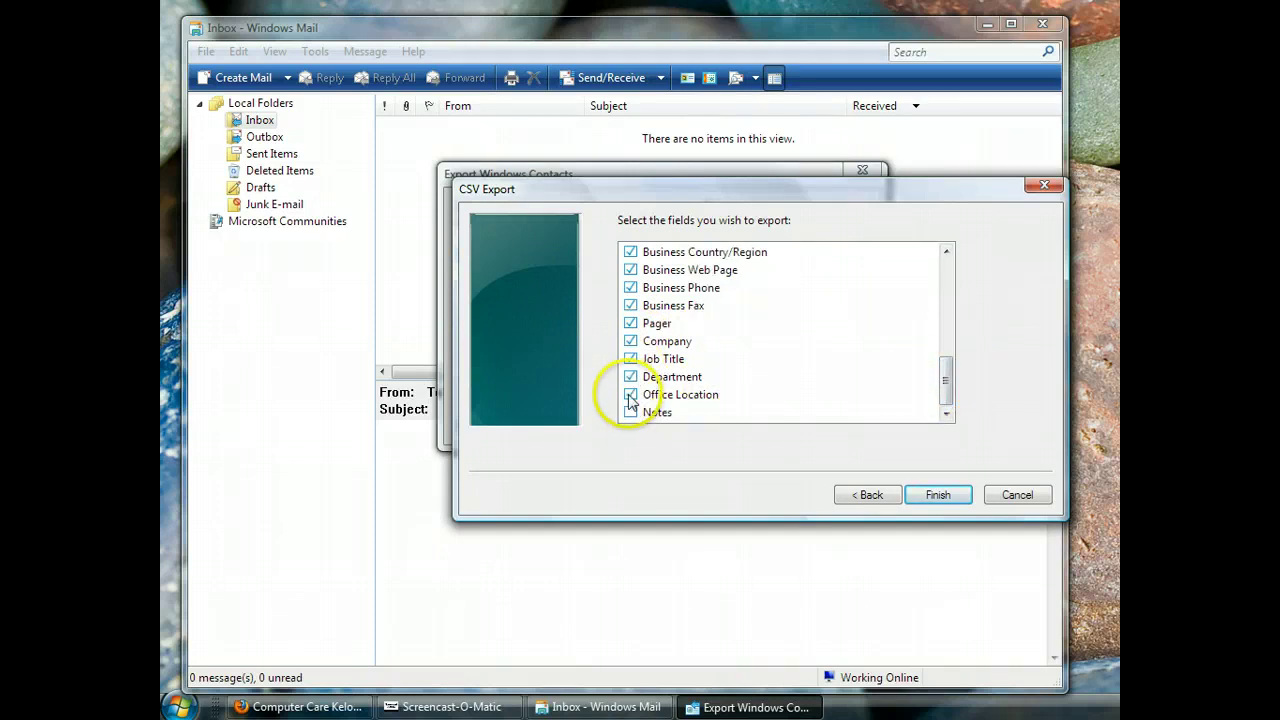
click(631, 412)
Finish the CSV contacts export and close the Export Windows Contacts dialog.
click(940, 494)
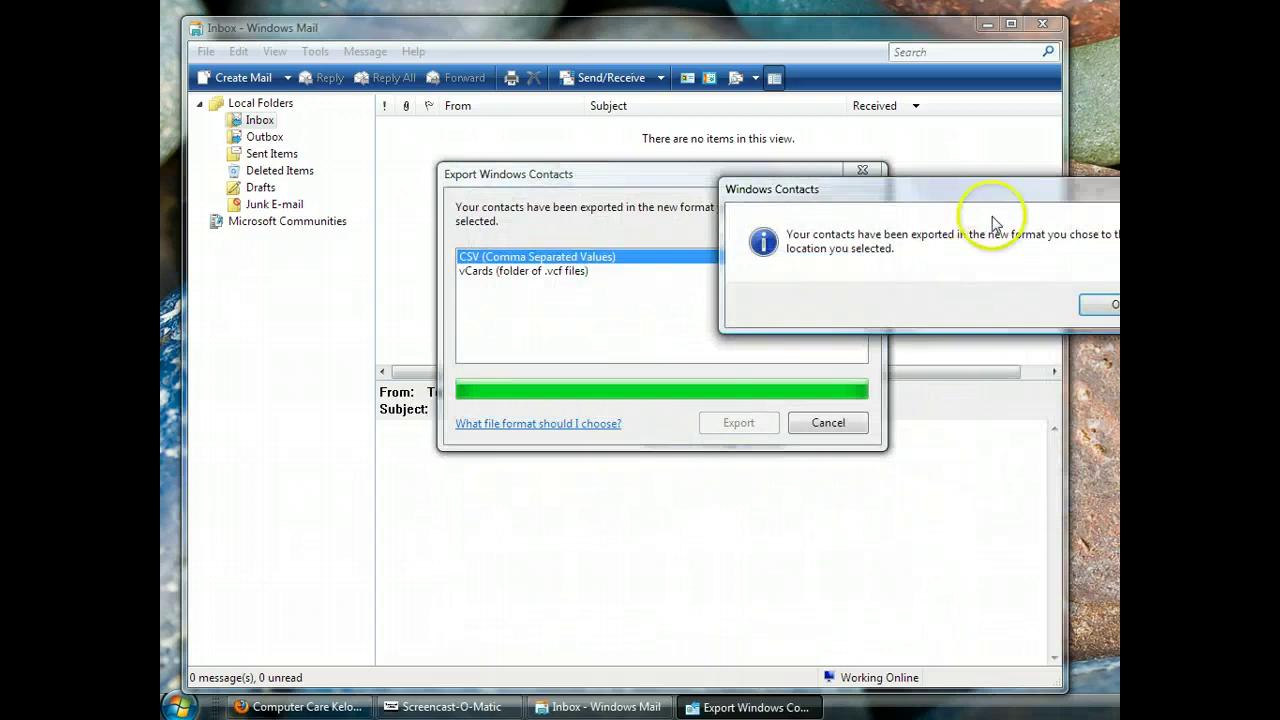
drag(986, 194, 806, 203)
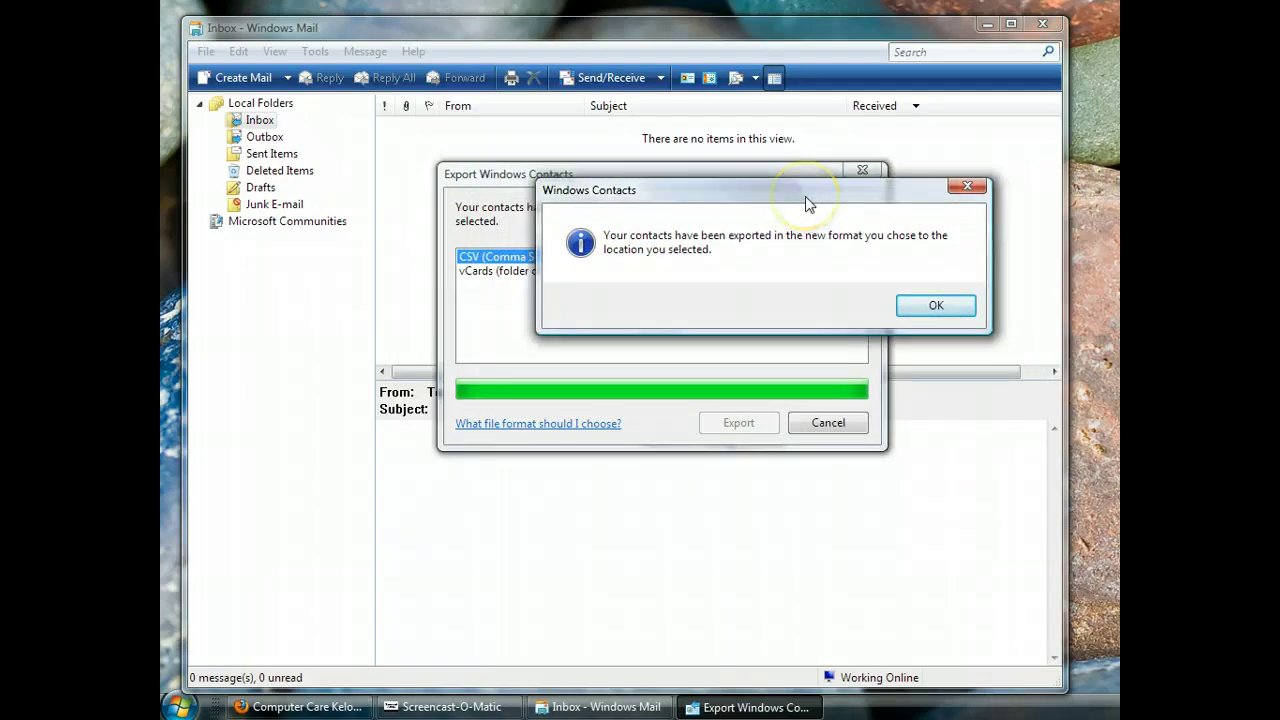
click(936, 308)
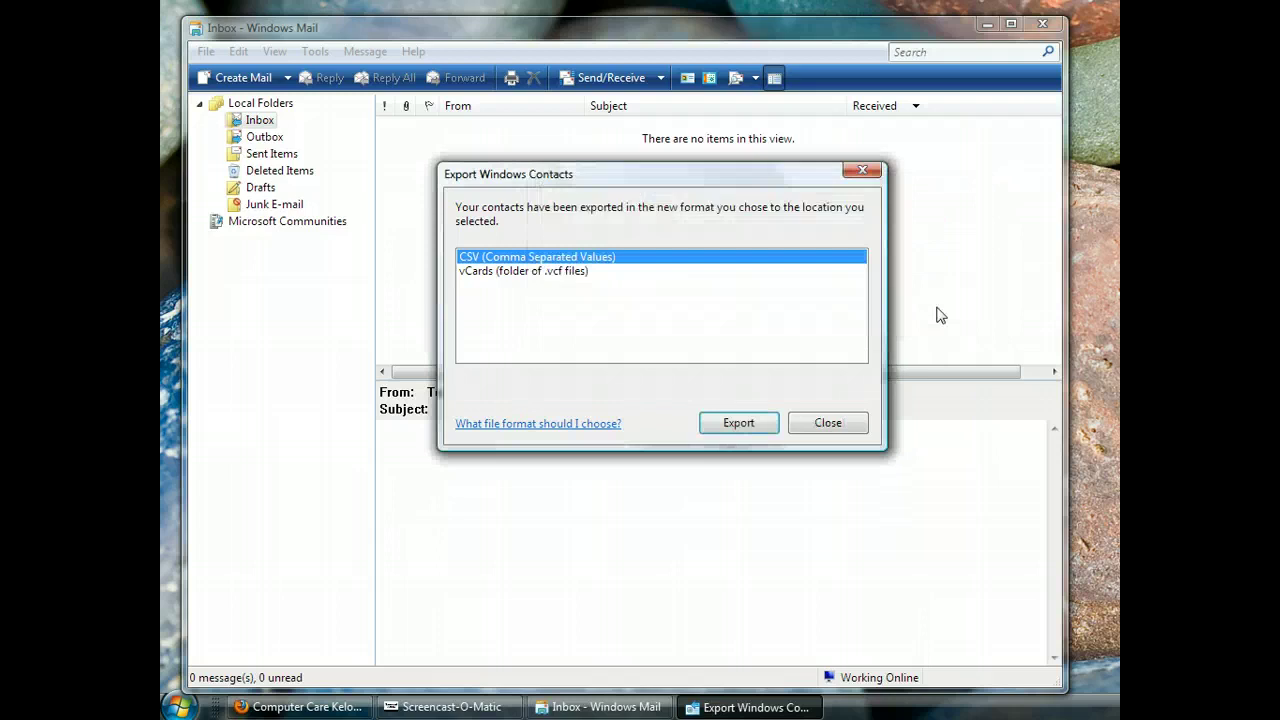
click(862, 421)
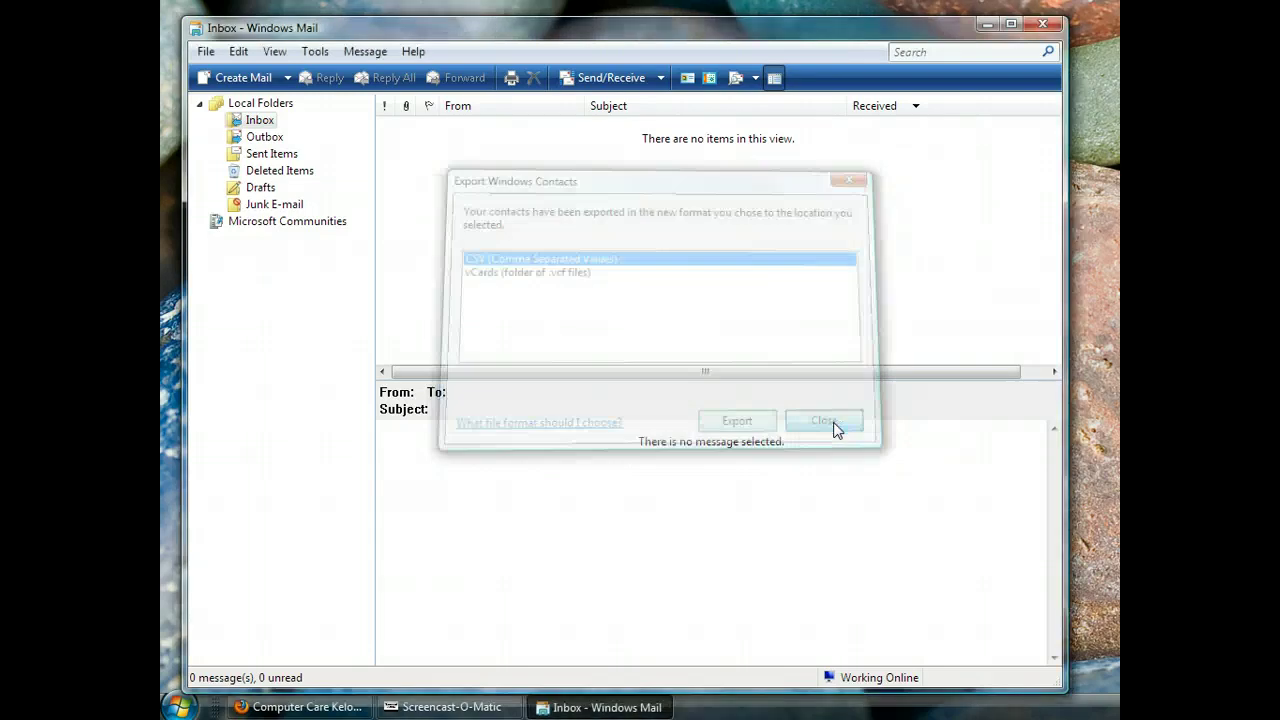
Minimize the mail window and open the email backup folder on the desktop to check the exported contacts file.
click(986, 24)
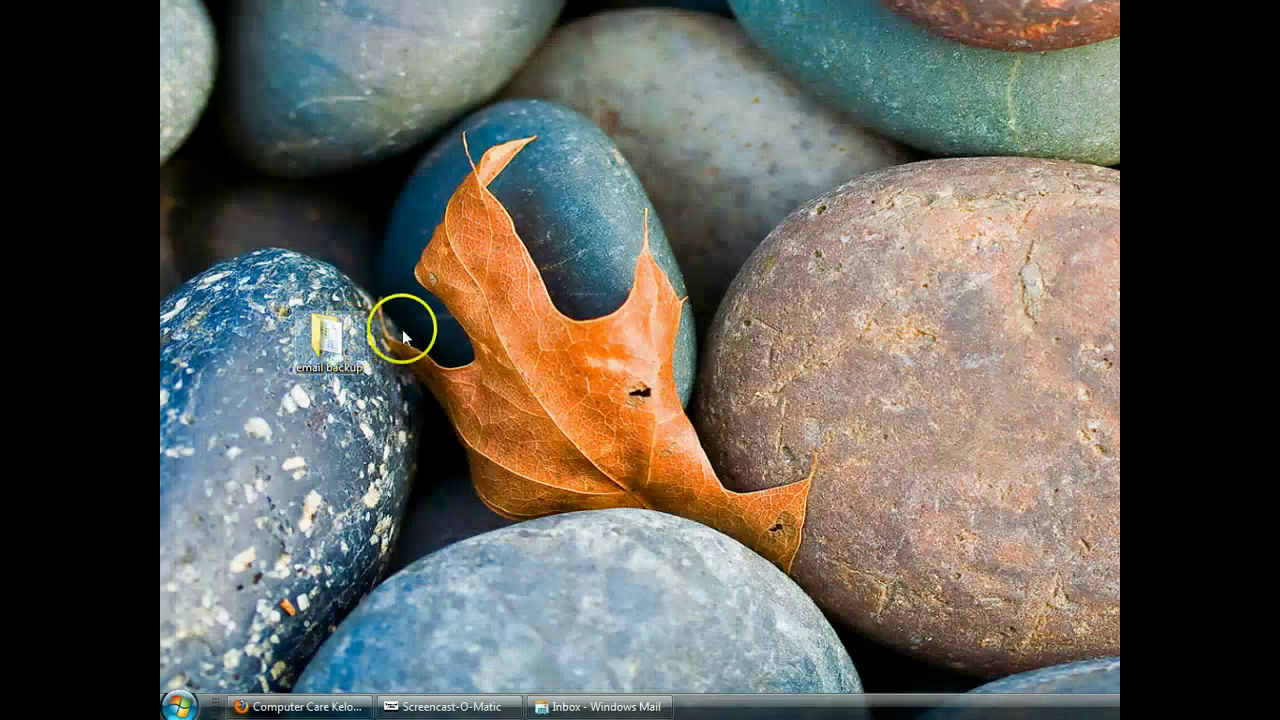
double_click(327, 345)
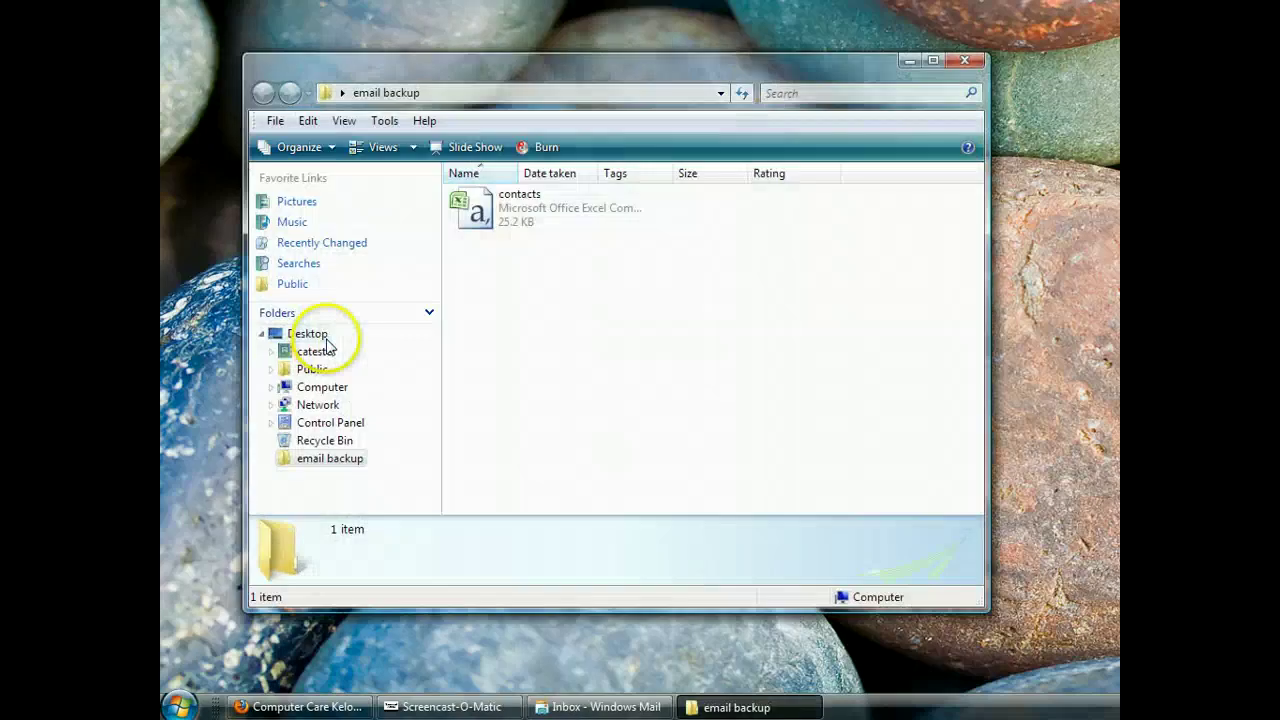
click(494, 216)
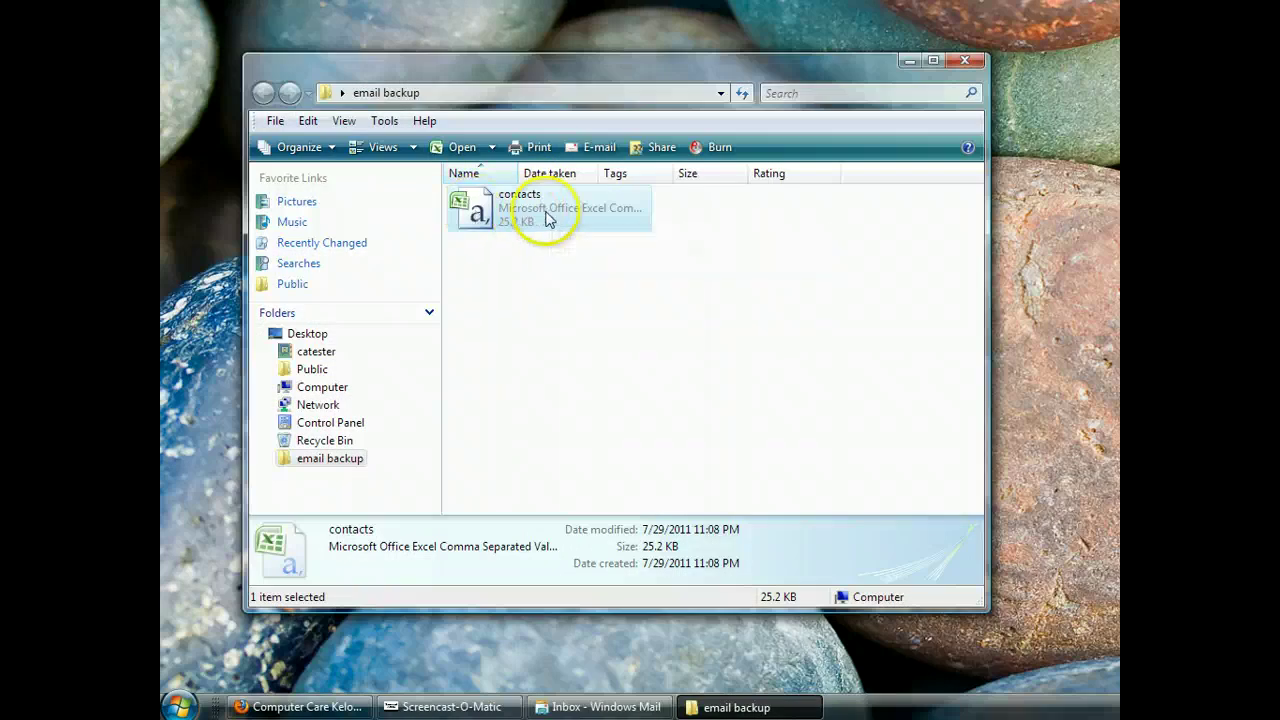
Close the email backup folder window and switch back to the Windows Mail inbox.
click(356, 91)
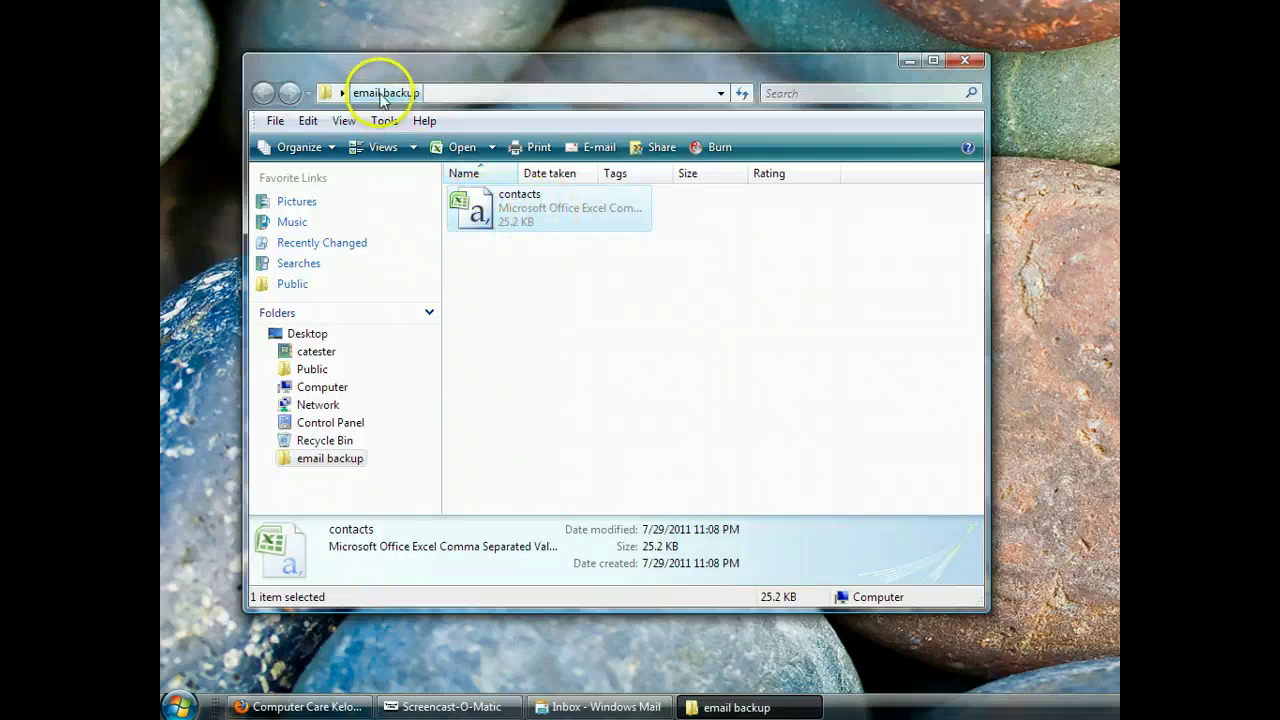
click(966, 62)
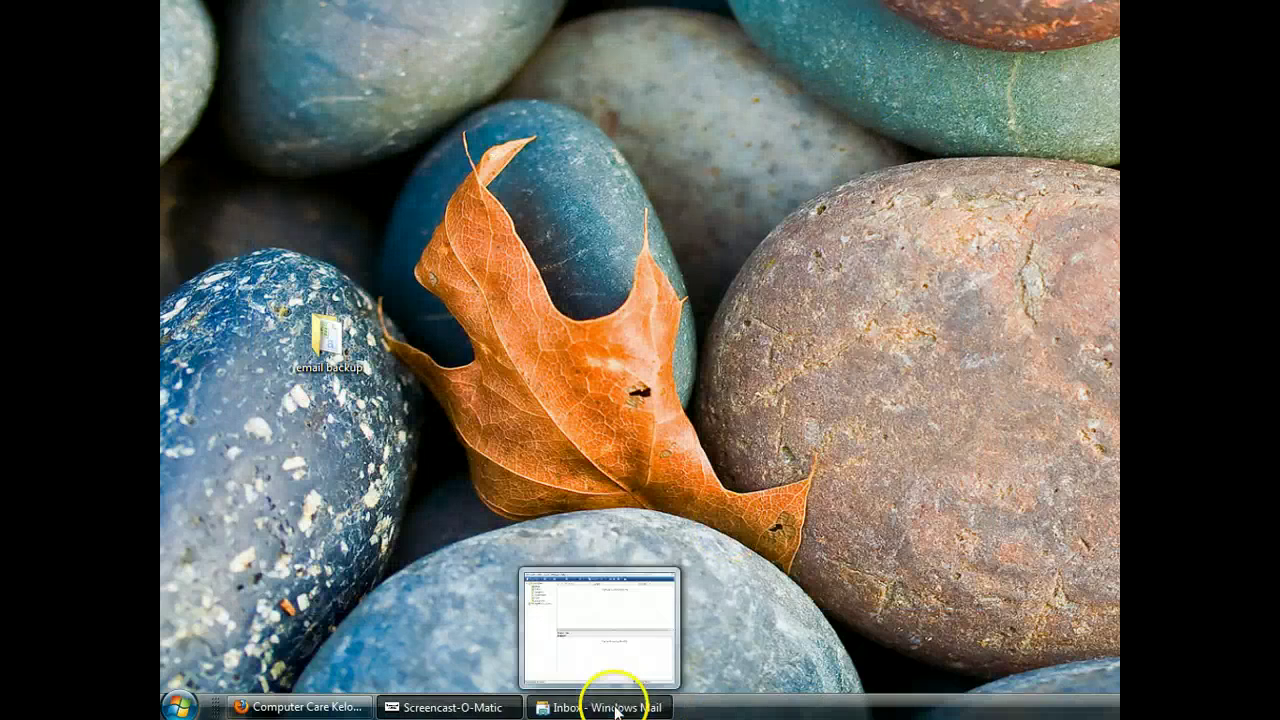
click(617, 711)
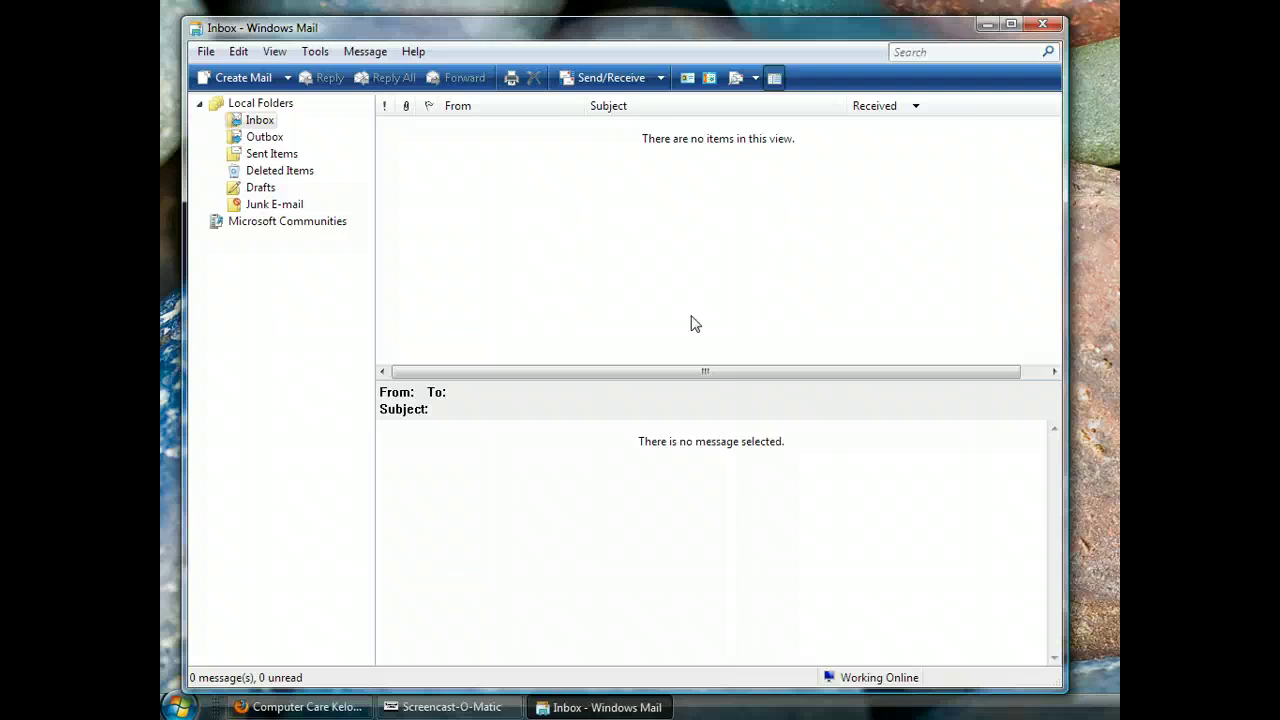
click(207, 55)
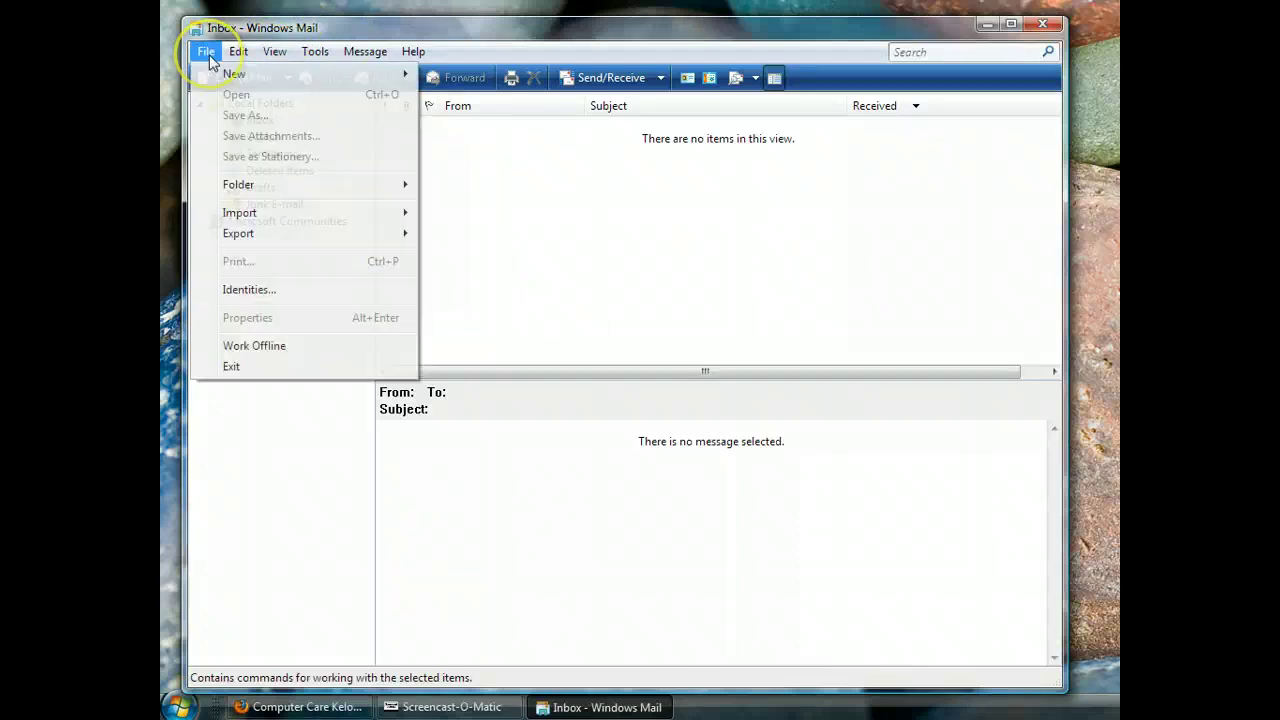
mouse_move(260, 234)
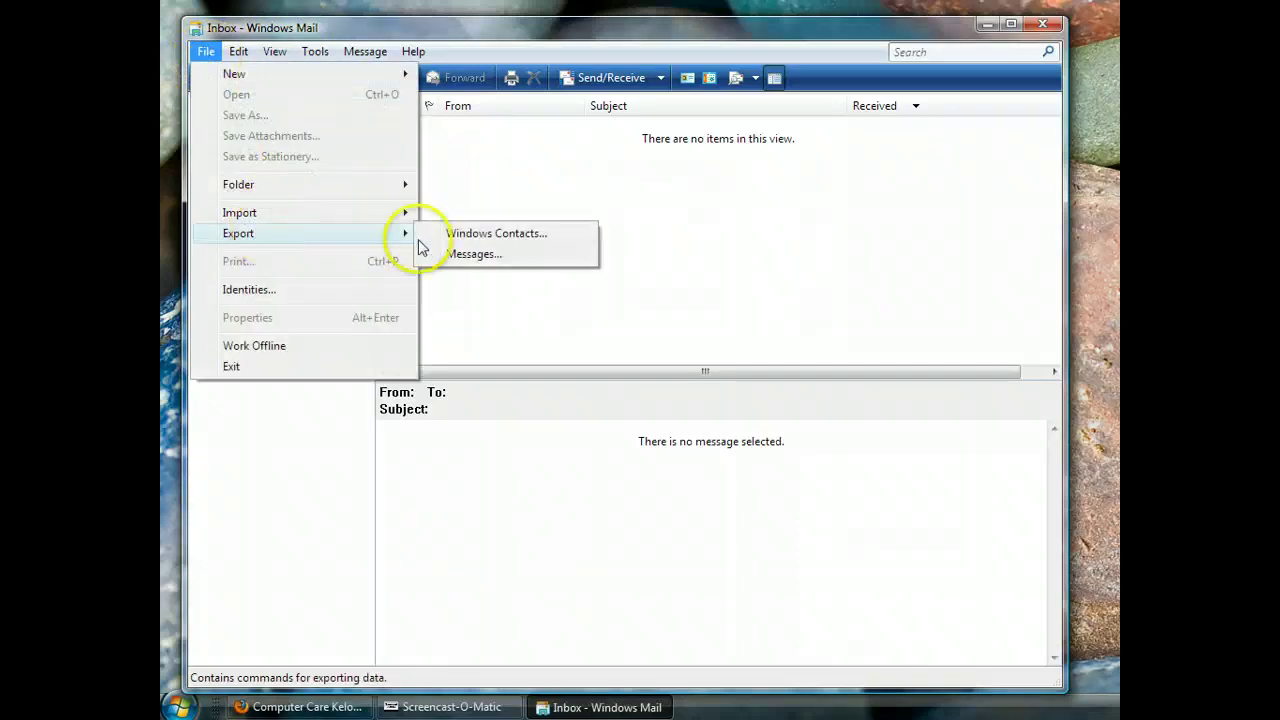
click(488, 256)
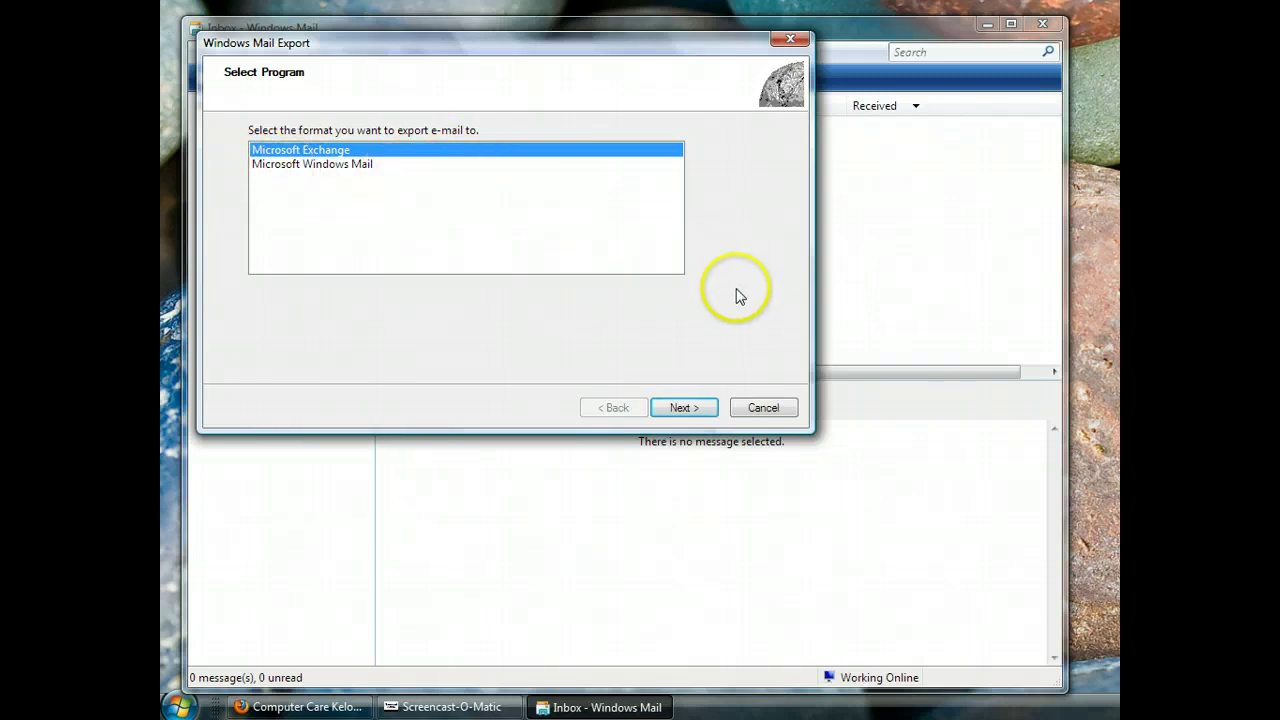
click(780, 408)
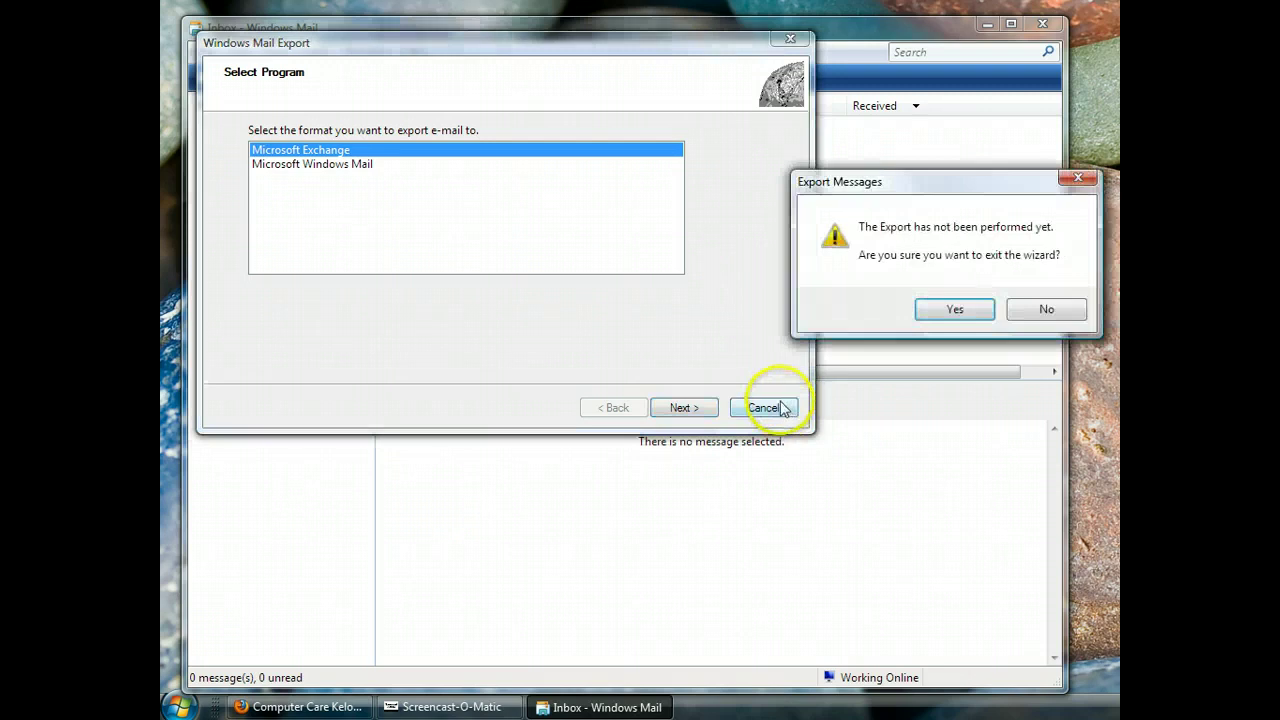
click(962, 316)
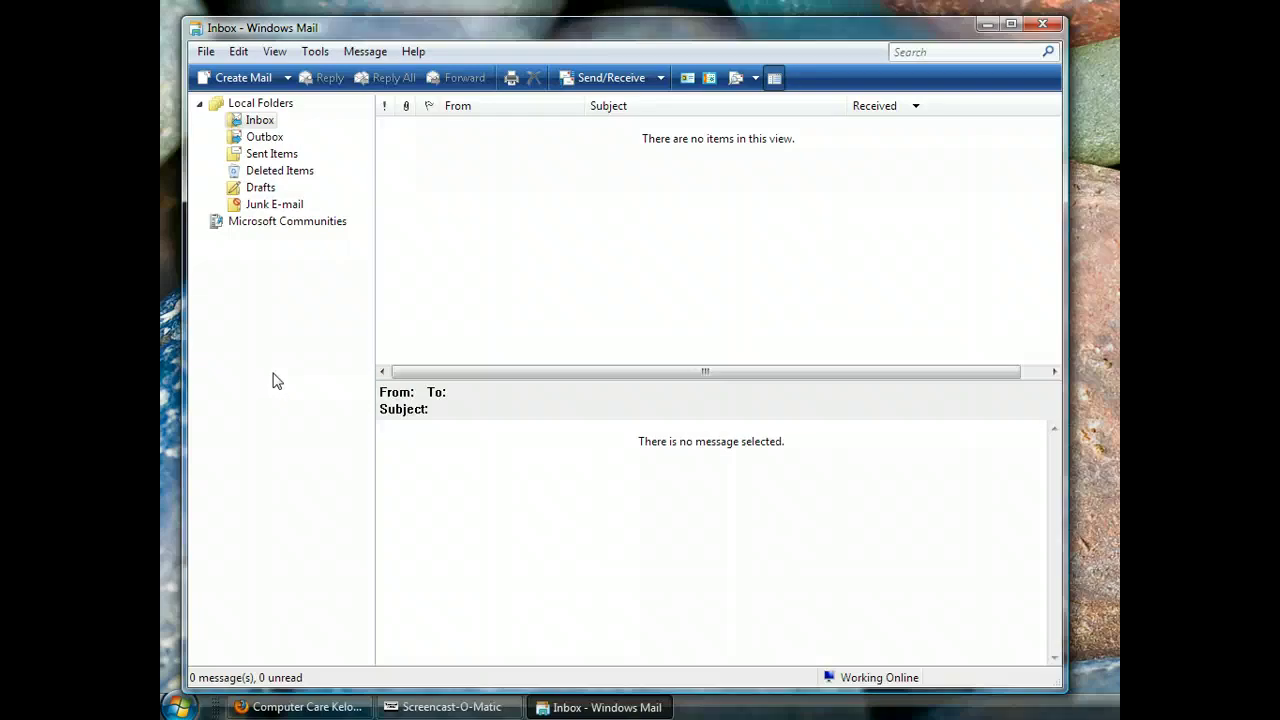
Open the Store Location dialog from the advanced maintenance options and move it fully into view.
click(316, 55)
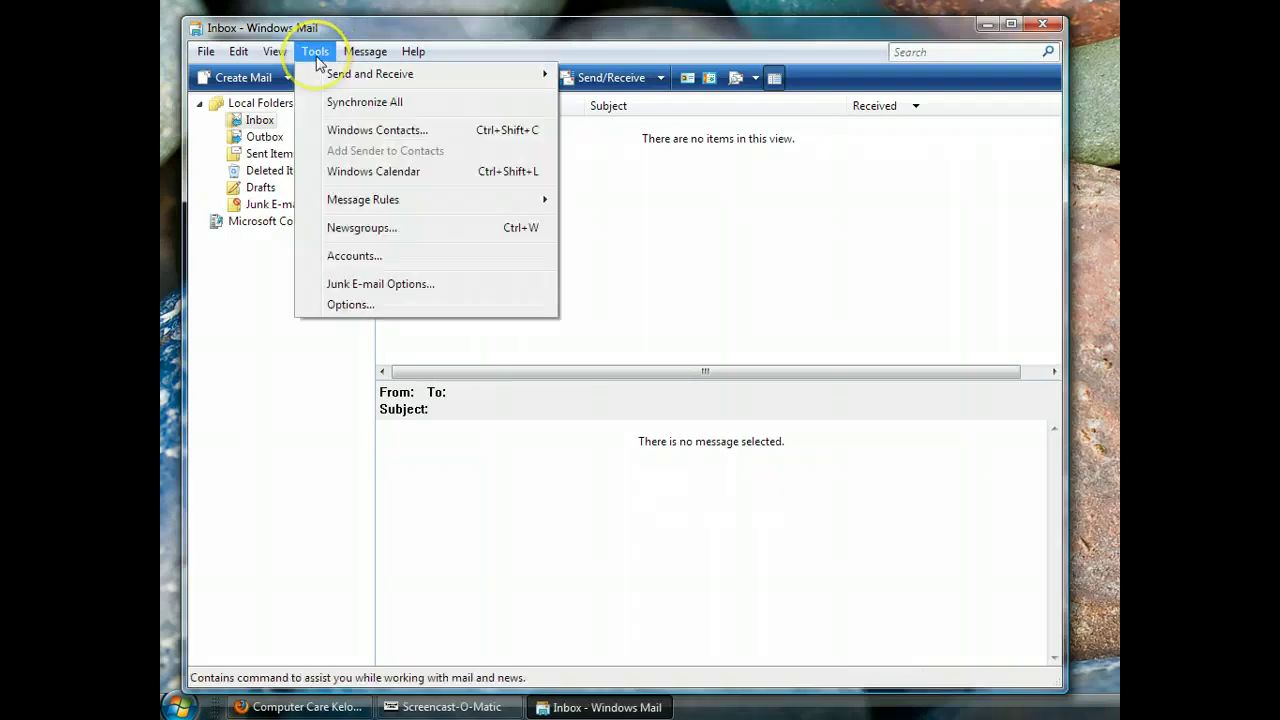
click(378, 305)
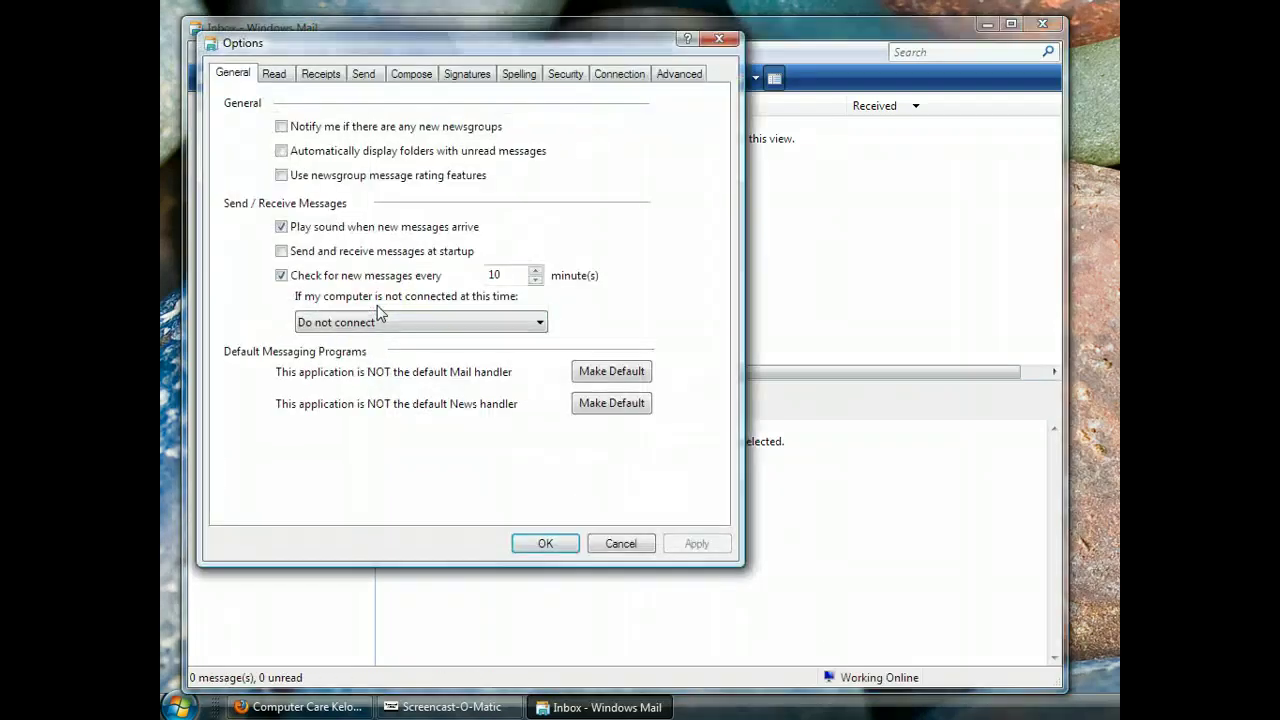
click(672, 80)
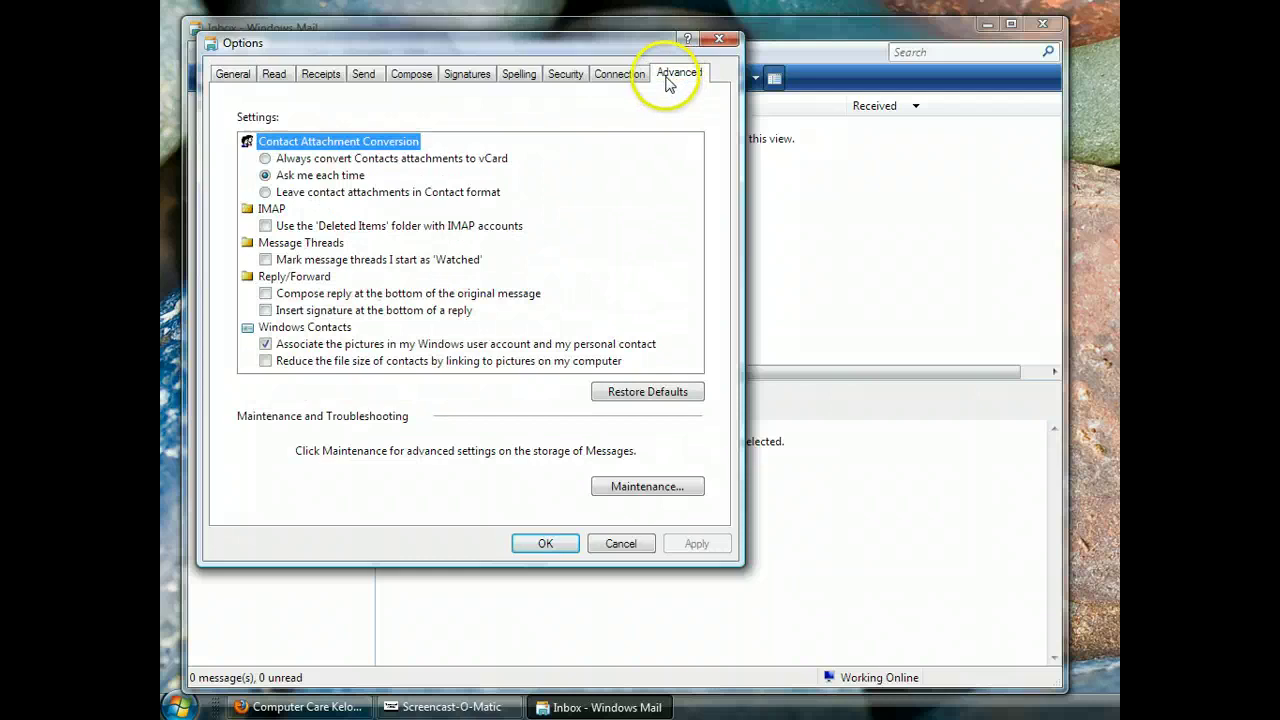
click(645, 487)
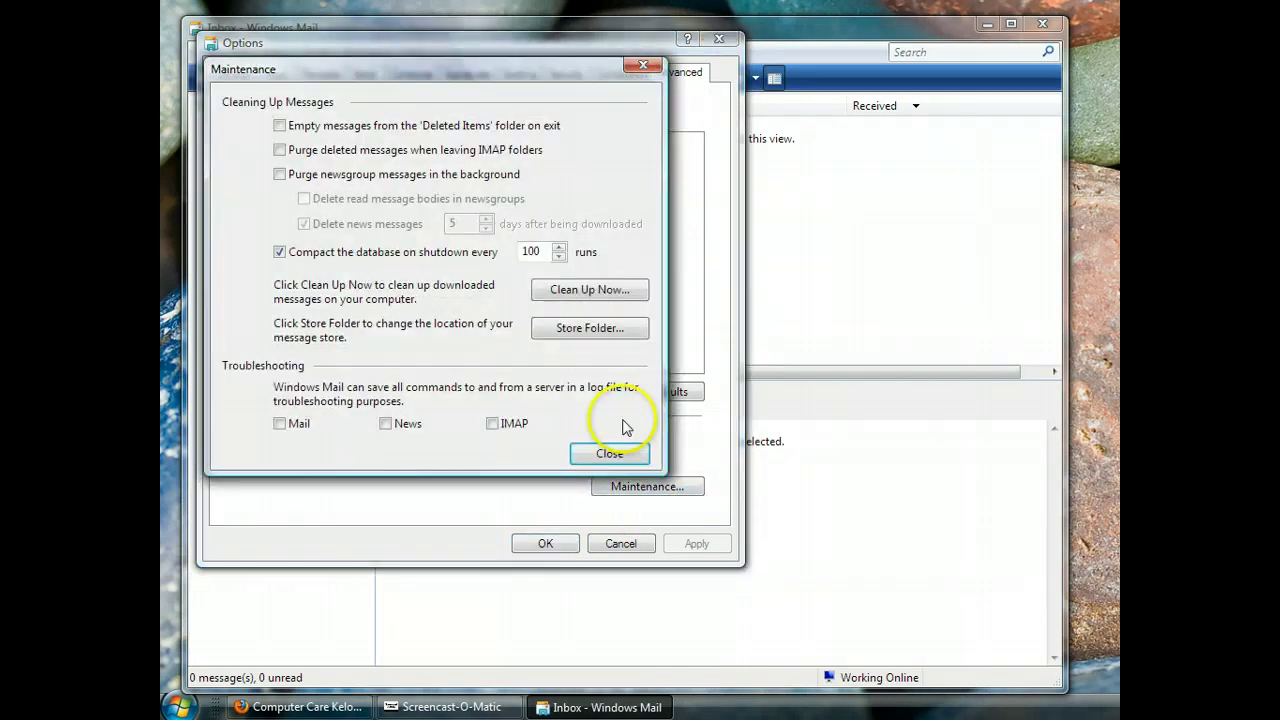
click(587, 330)
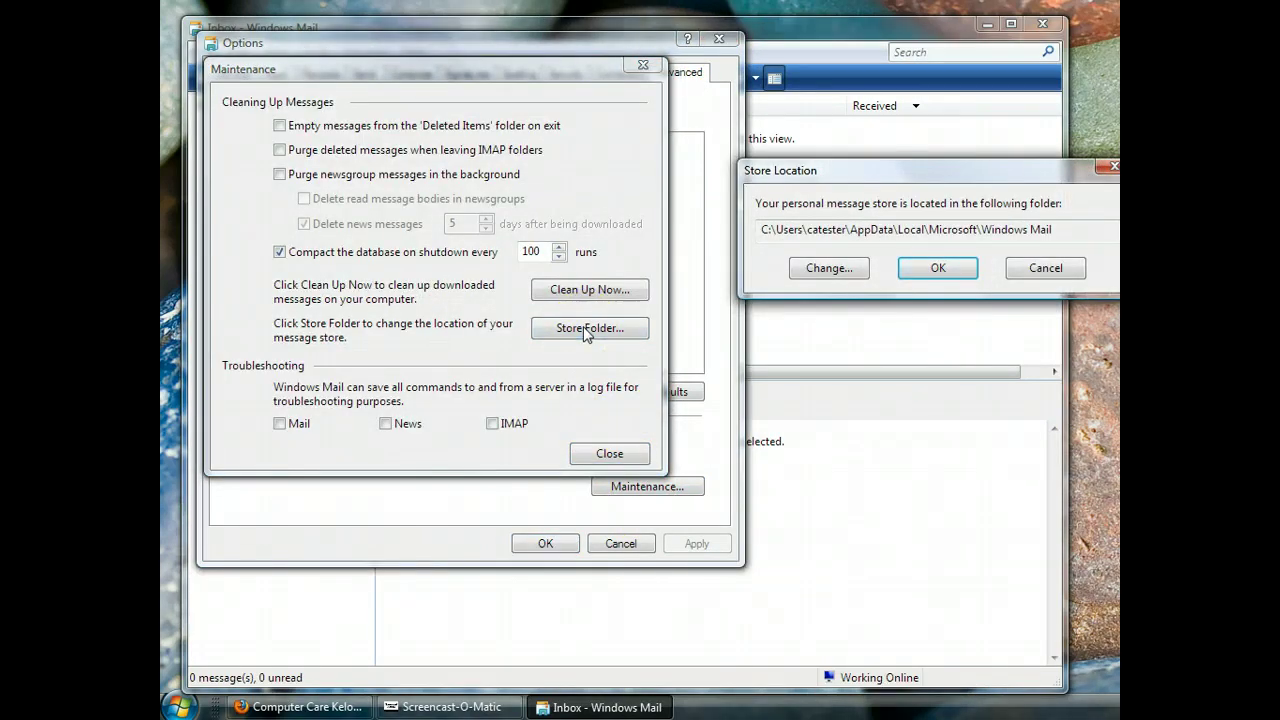
drag(900, 171, 642, 180)
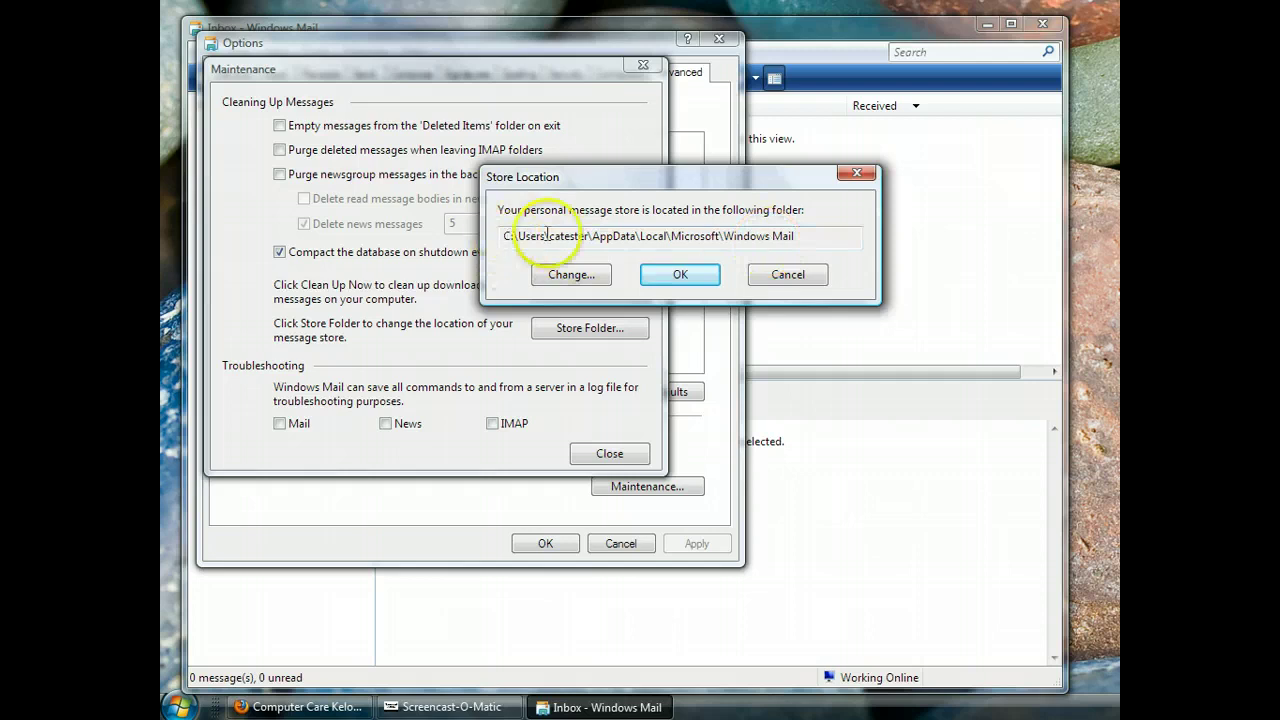
Copy the full path of the personal message store folder.
drag(824, 237, 481, 237)
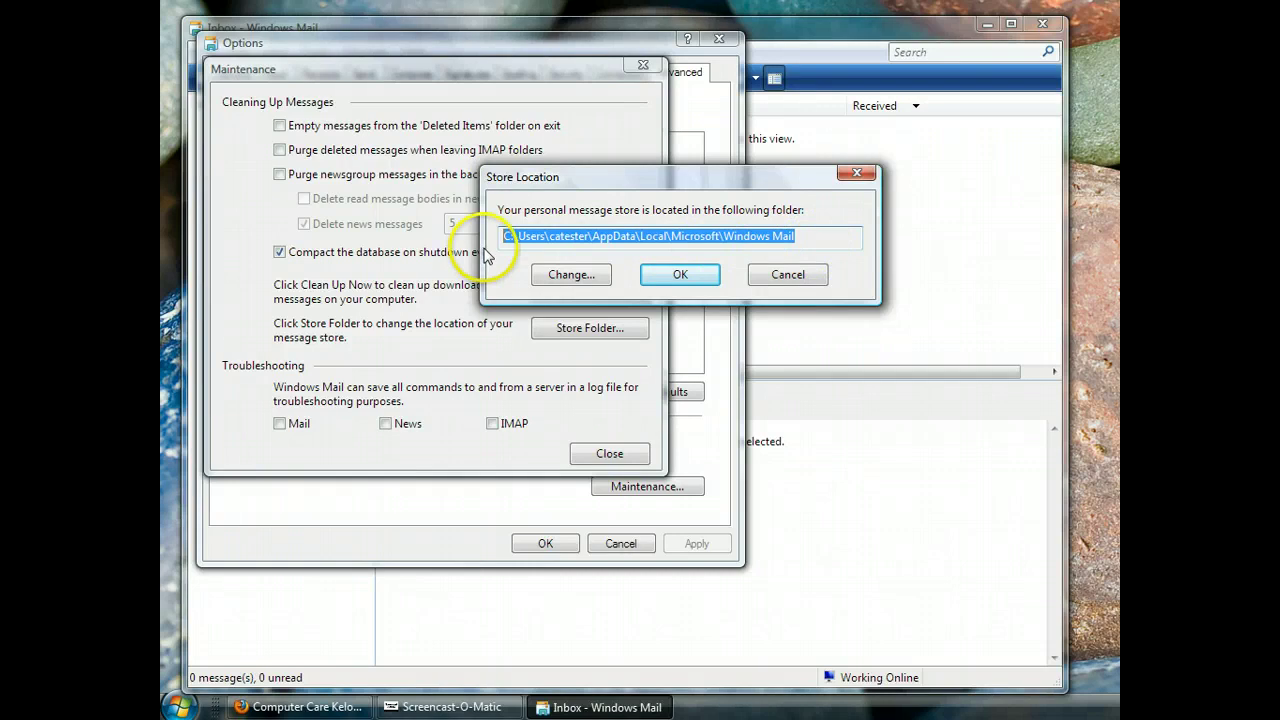
right_click(657, 240)
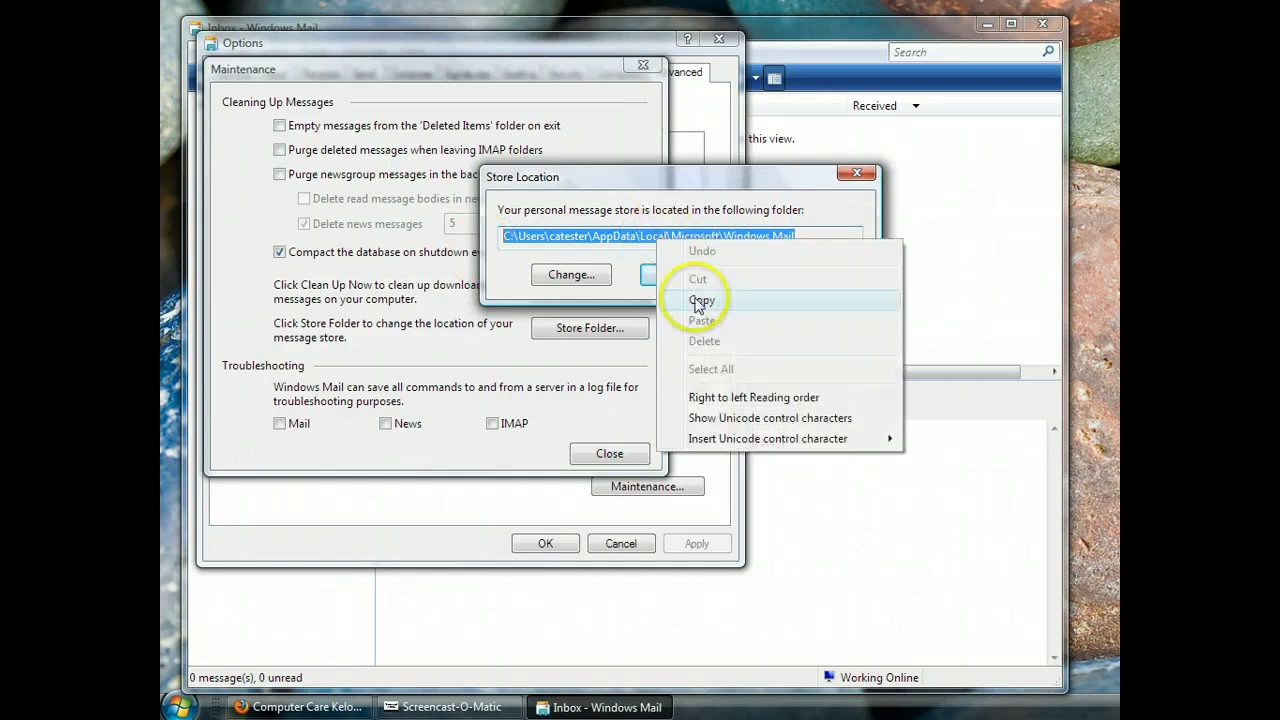
click(700, 301)
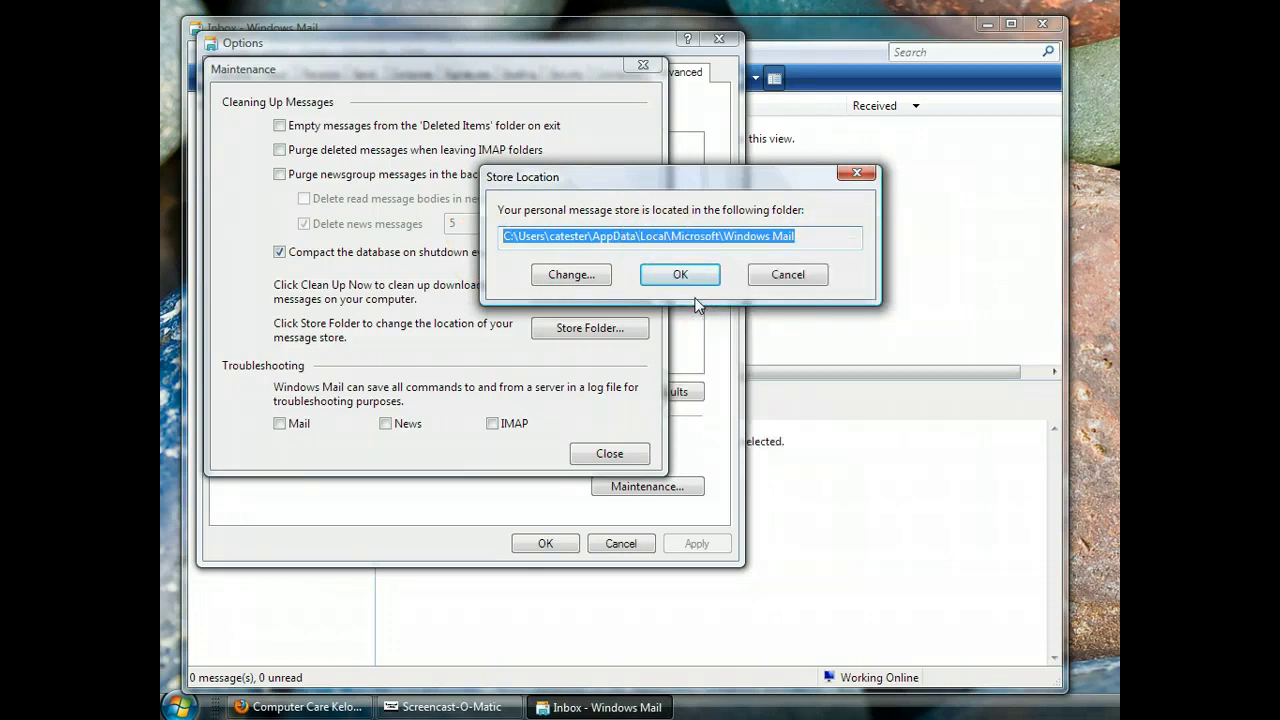
Dismiss the Store Location, Maintenance and Options dialogs without changes and exit Windows Mail.
click(788, 275)
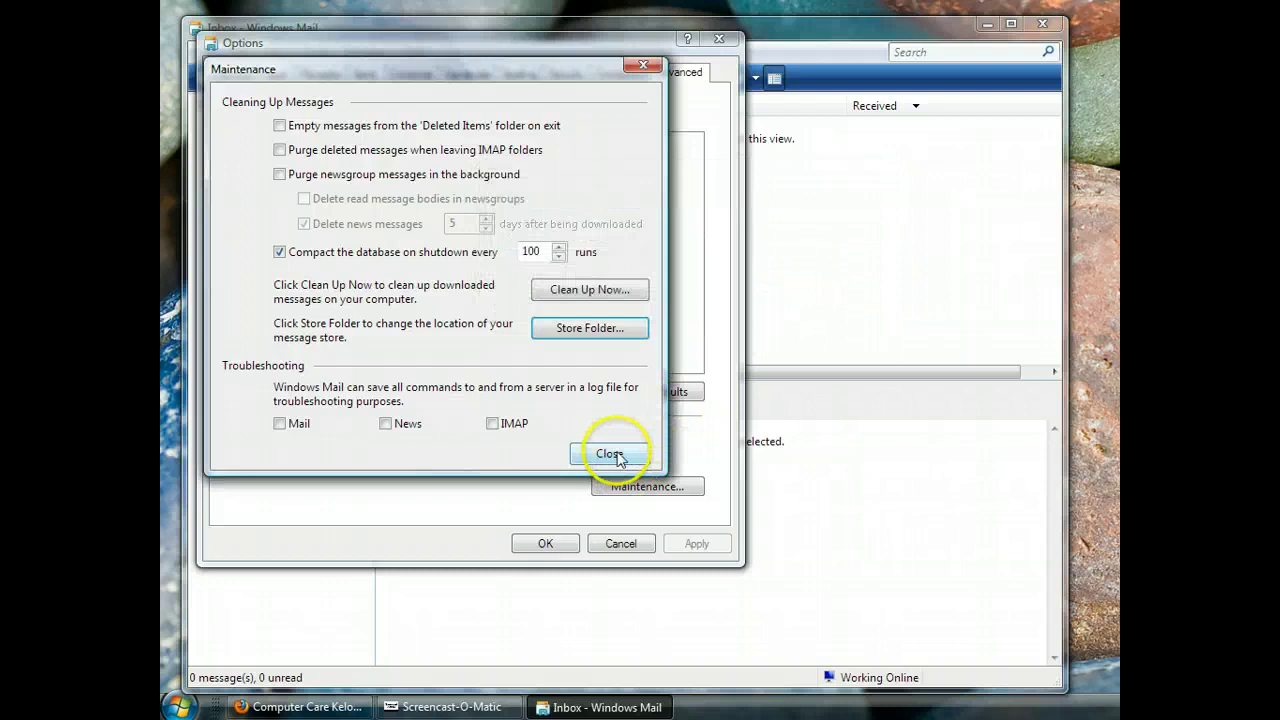
click(612, 455)
click(629, 543)
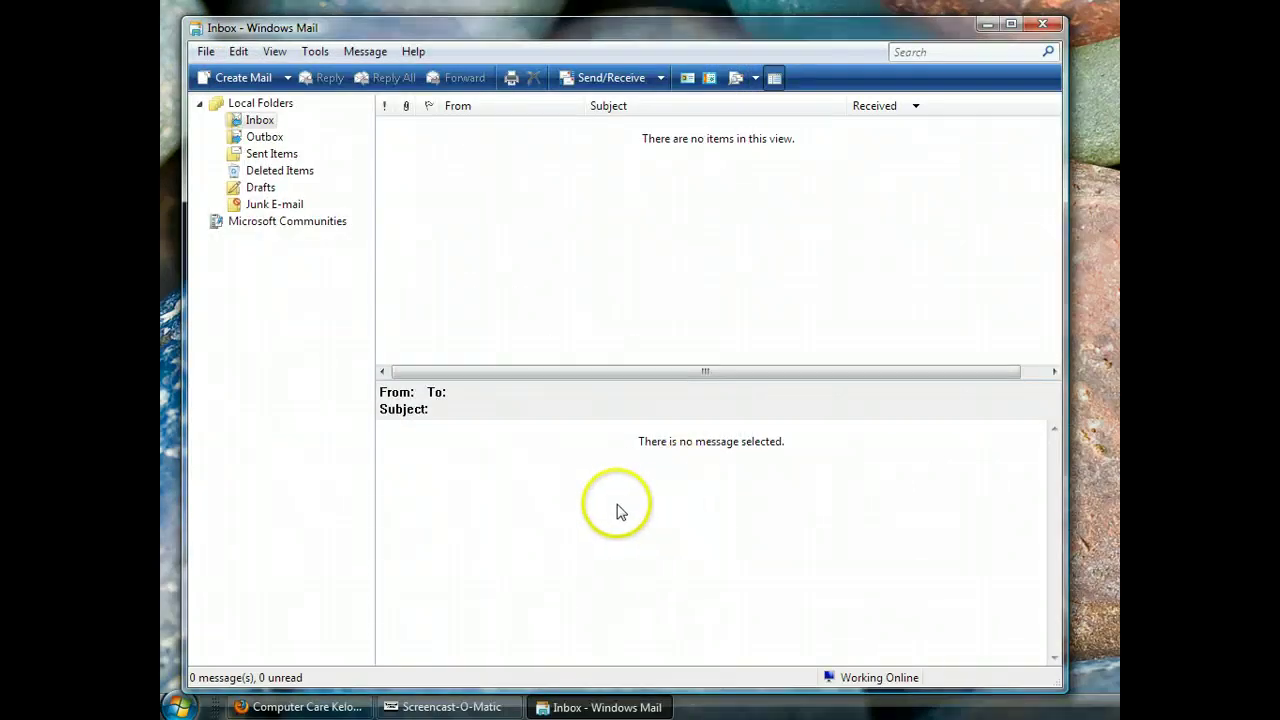
click(203, 54)
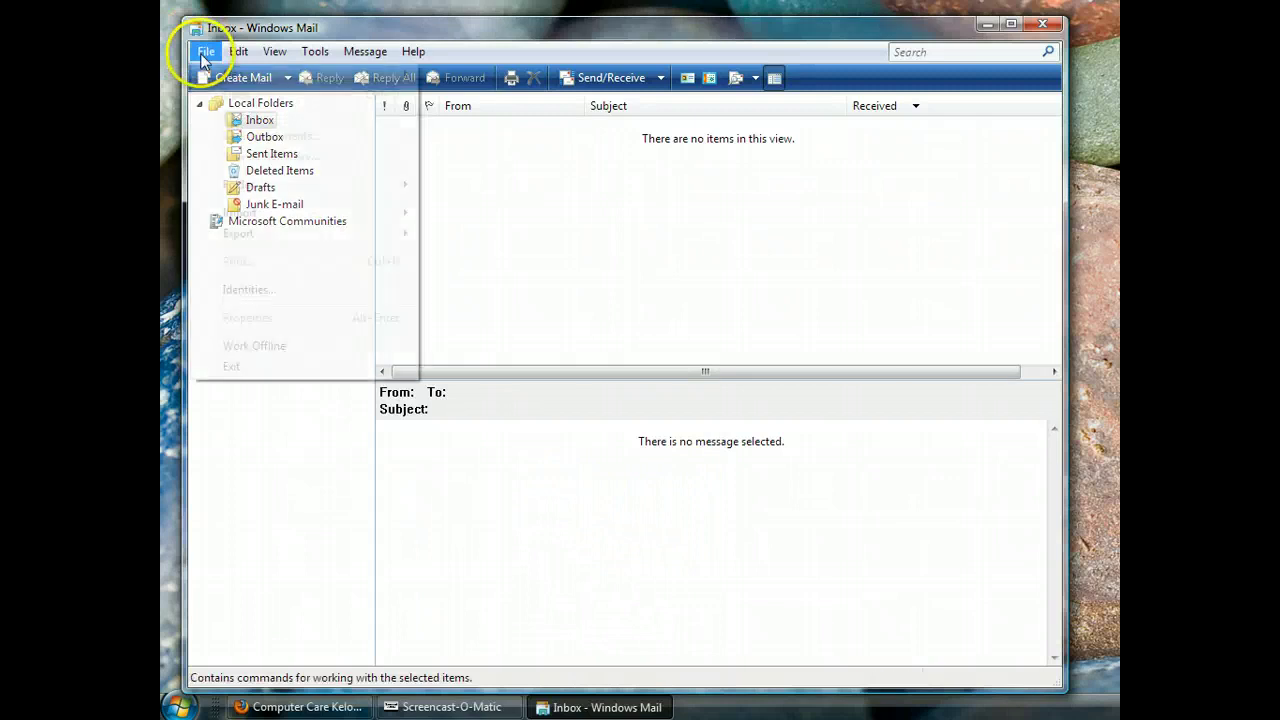
click(231, 367)
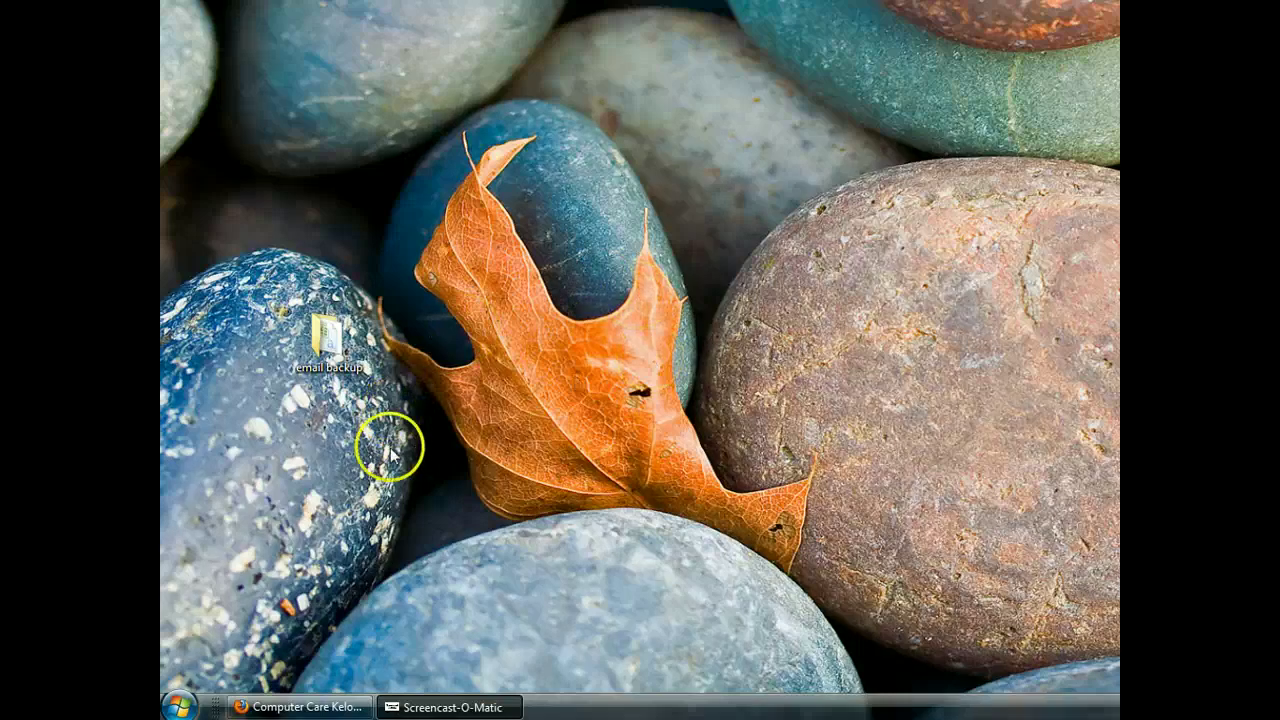
Open the message store folder by running the copied path, and reposition its window fully on the desktop.
click(181, 706)
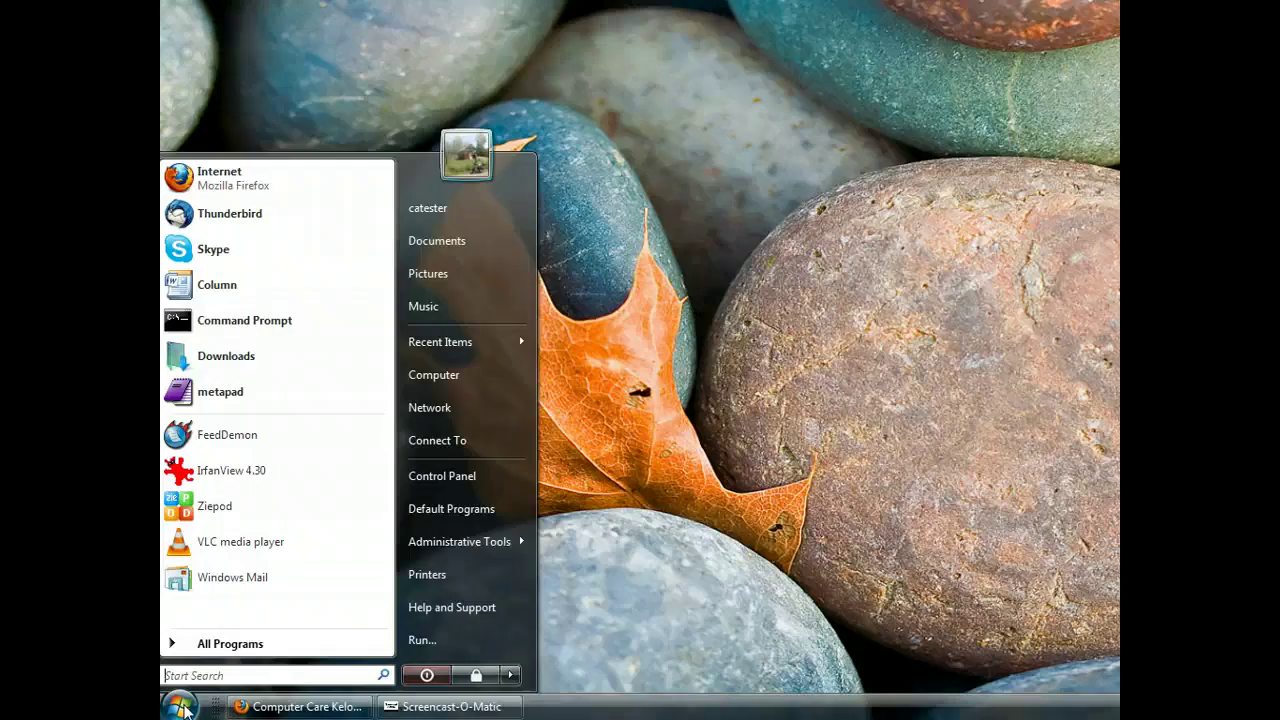
click(418, 640)
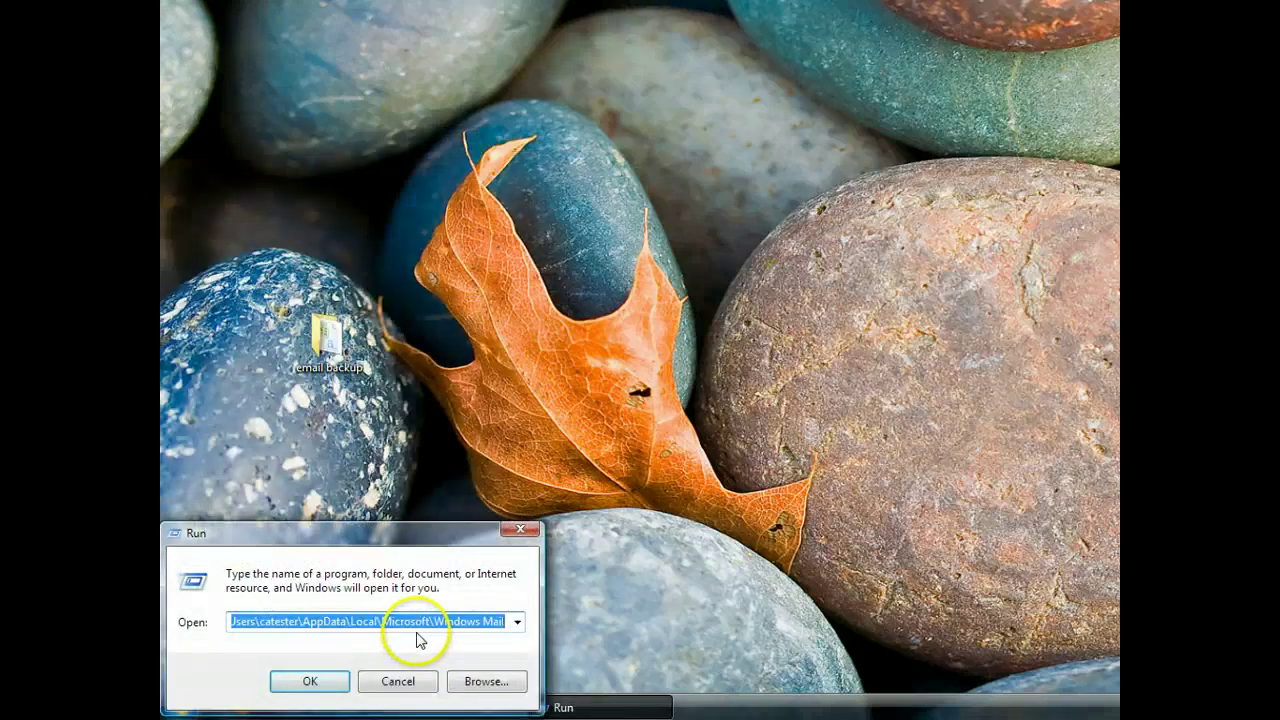
key(BackSpace)
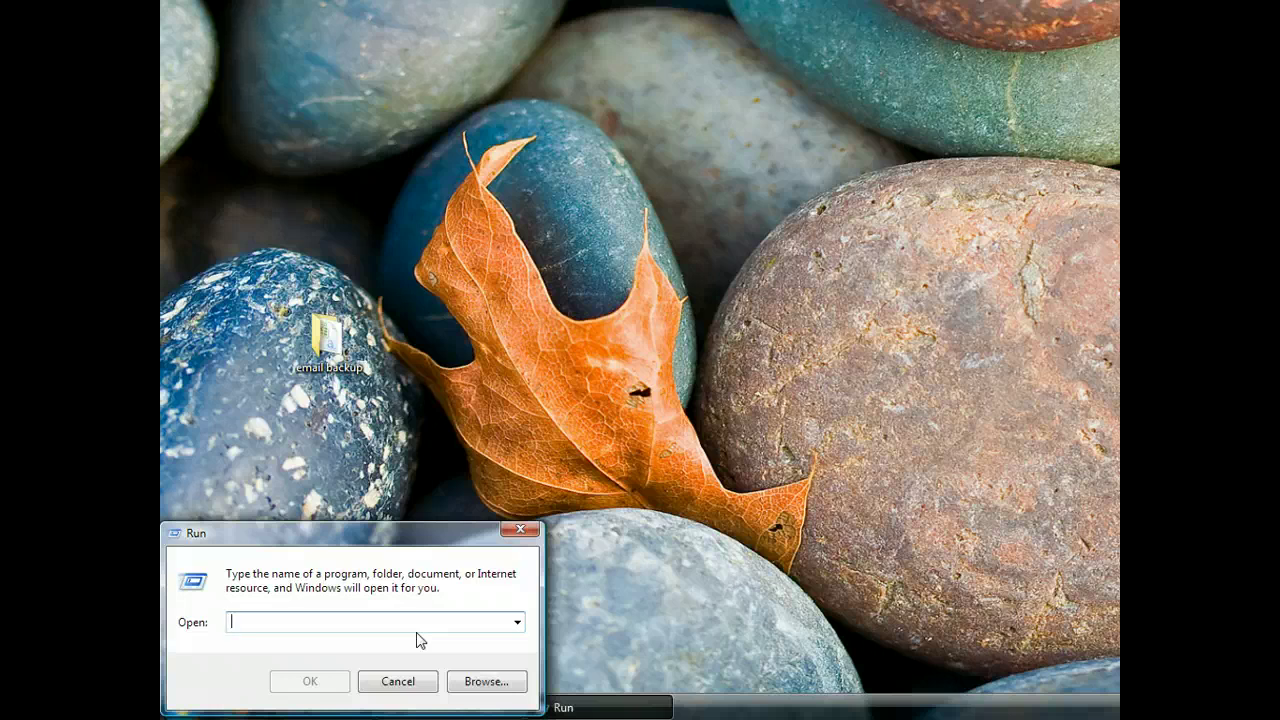
key(ctrl+v)
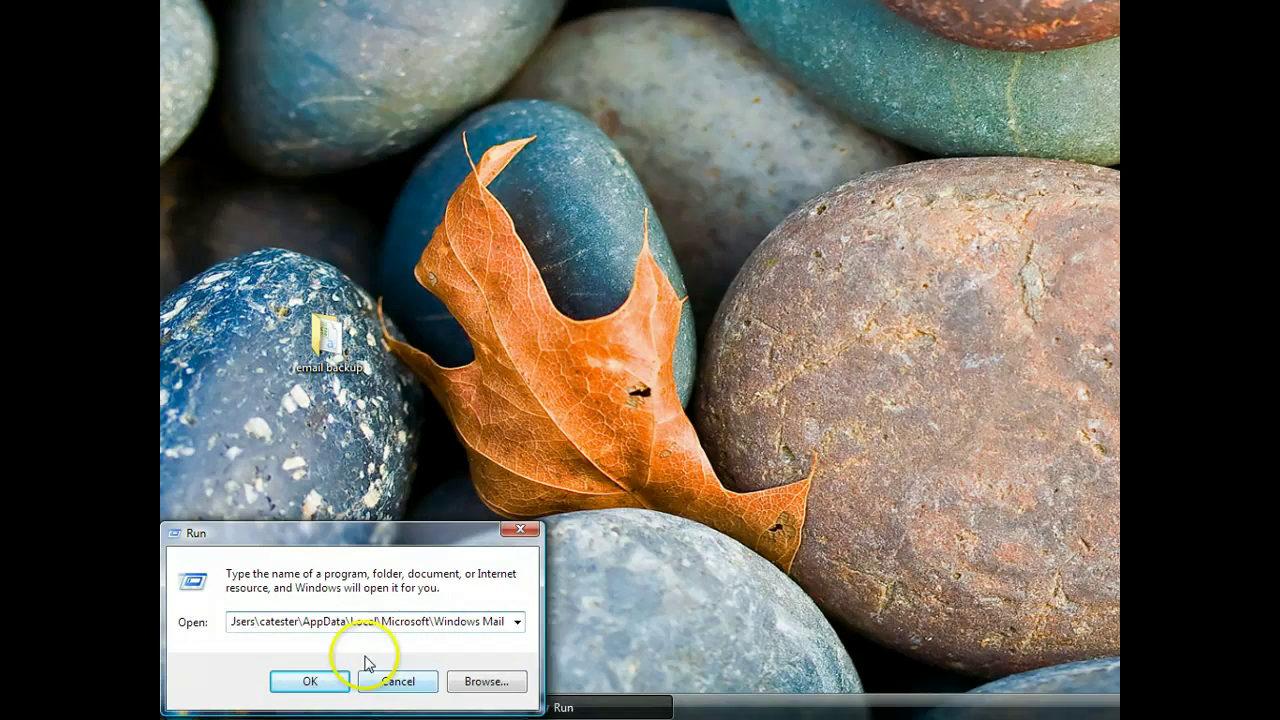
click(321, 693)
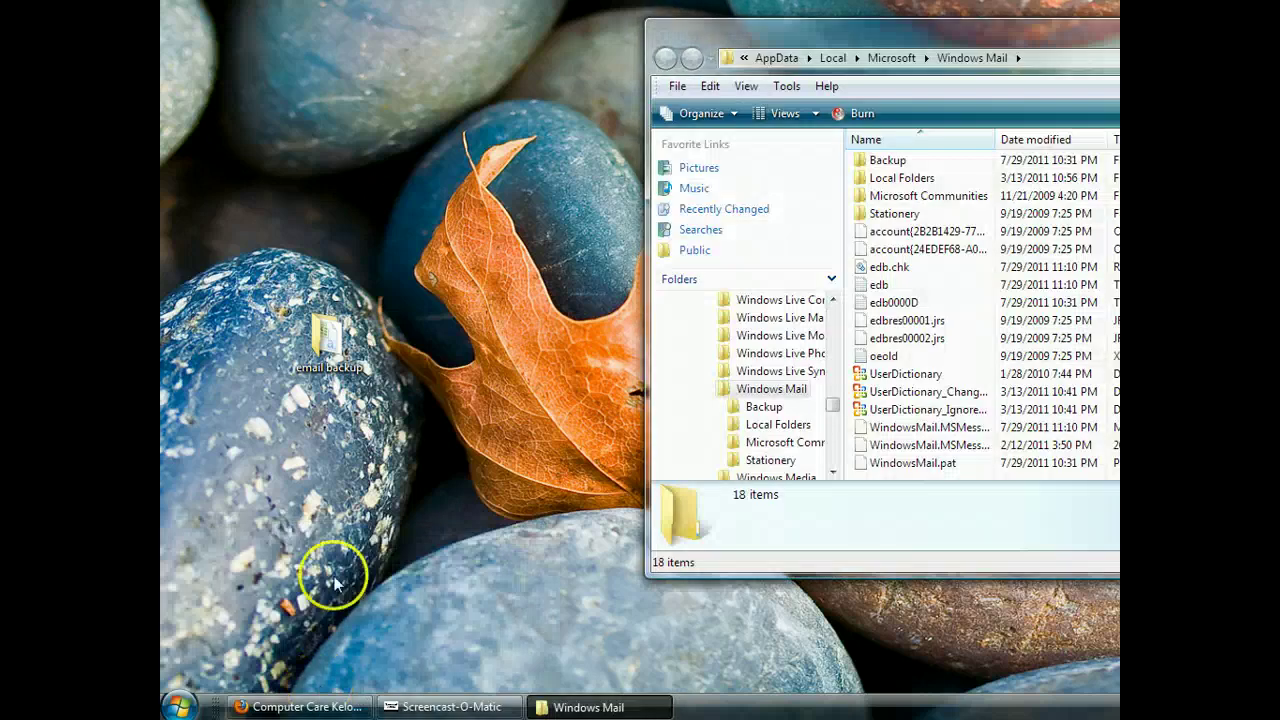
drag(775, 34, 385, 56)
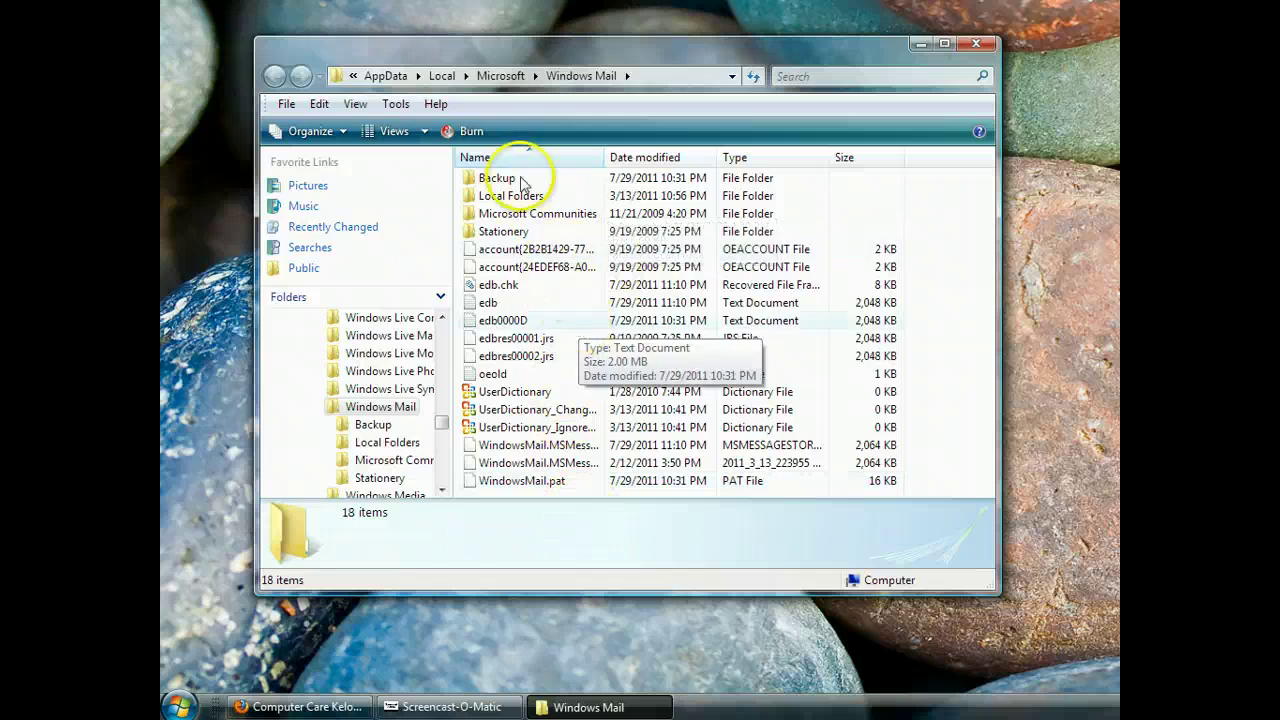
Go up to the parent Microsoft folder and copy the whole Windows Mail folder.
click(503, 78)
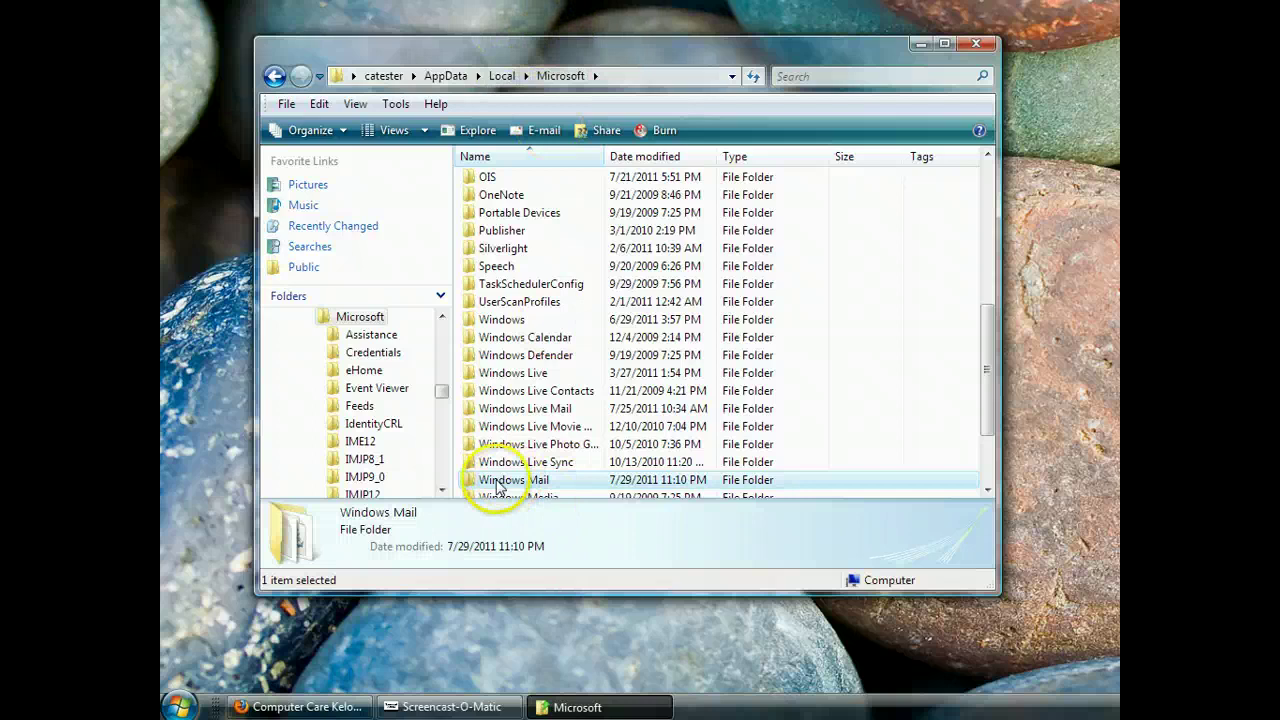
mouse_move(497, 486)
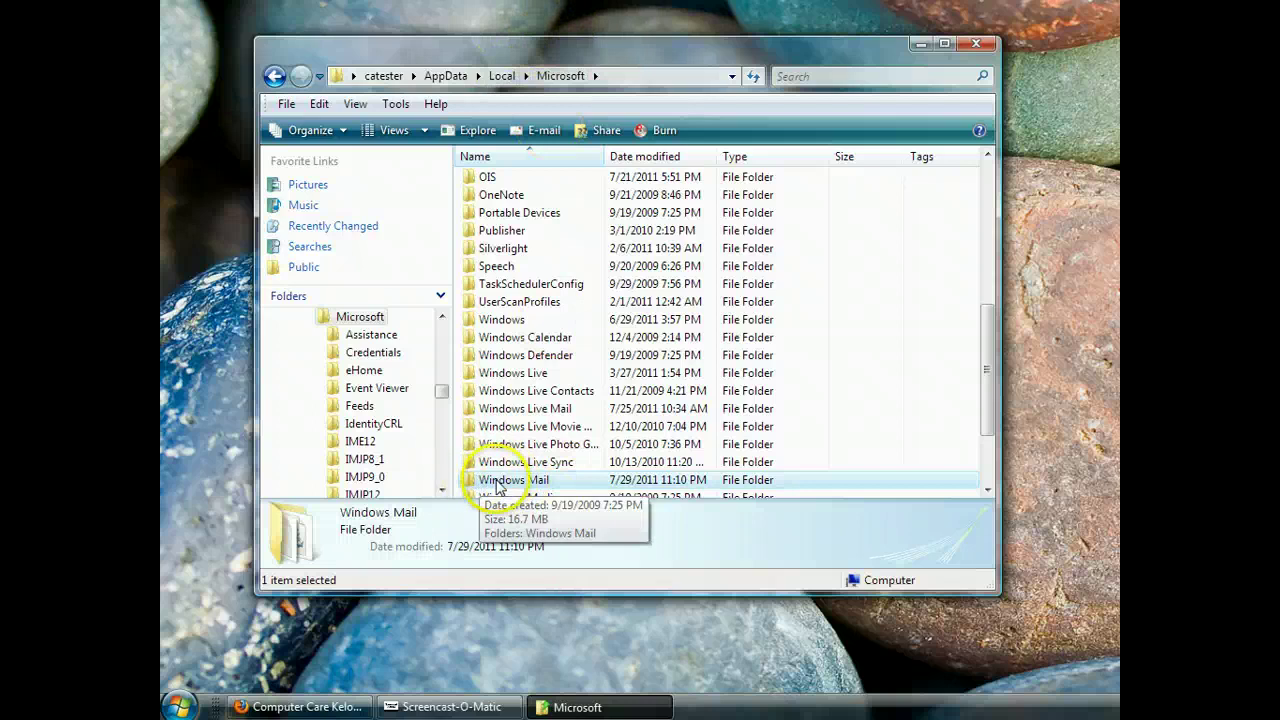
click(500, 481)
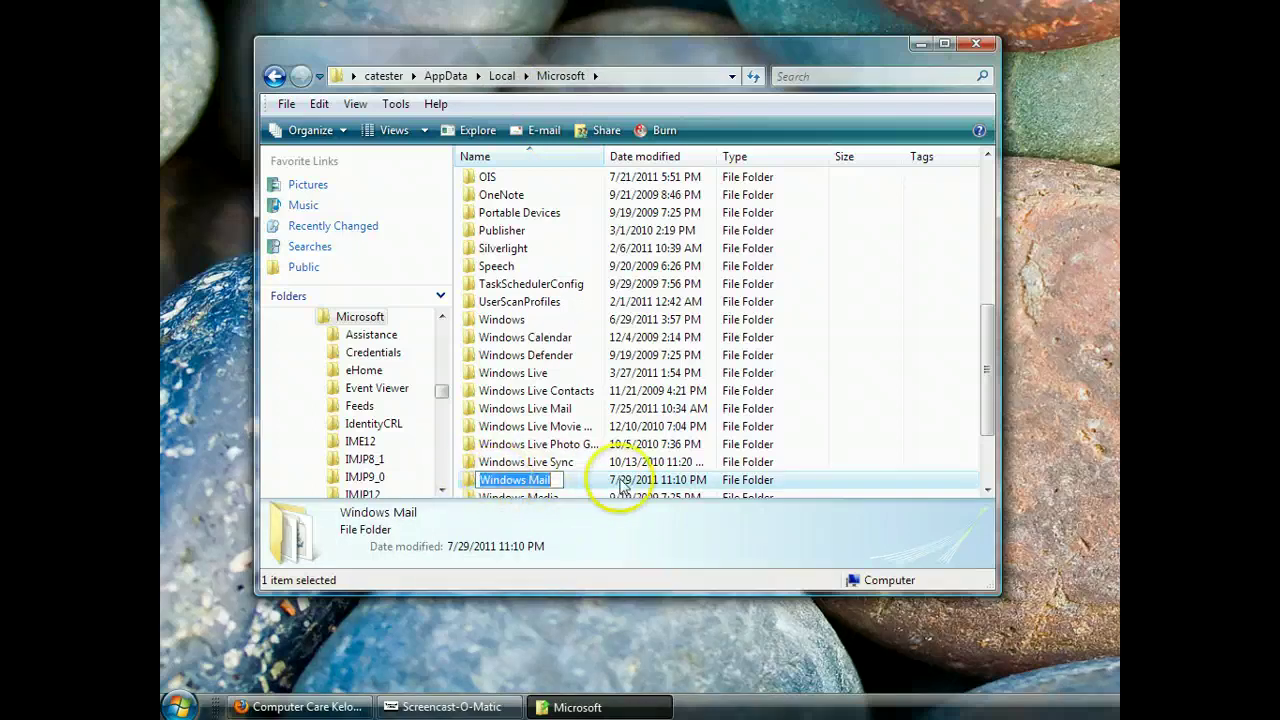
key(Escape)
mouse_move(503, 487)
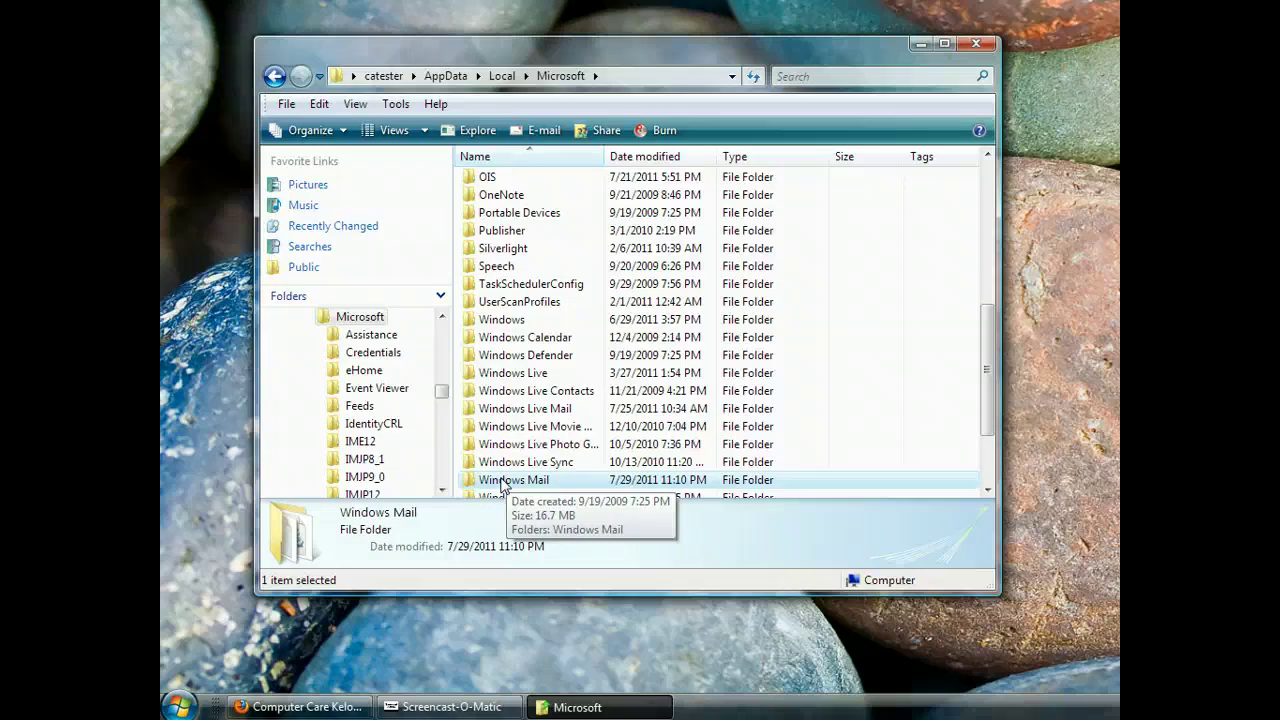
right_click(503, 485)
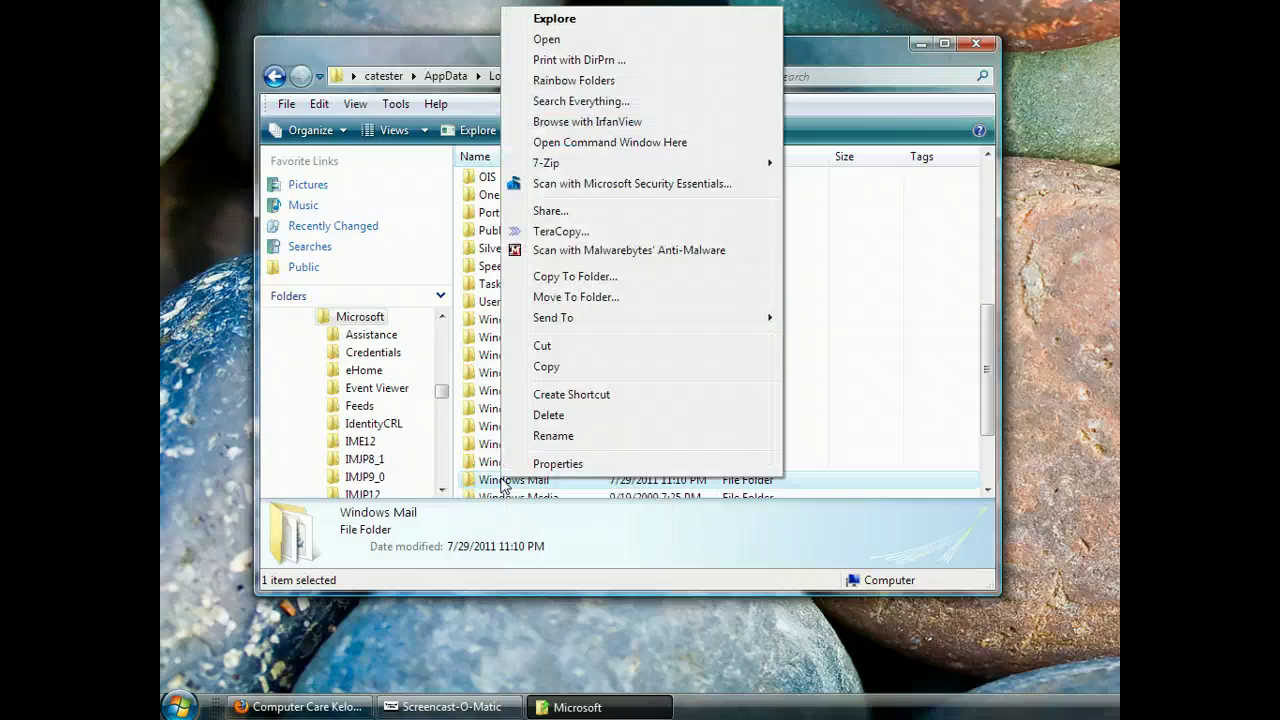
click(548, 367)
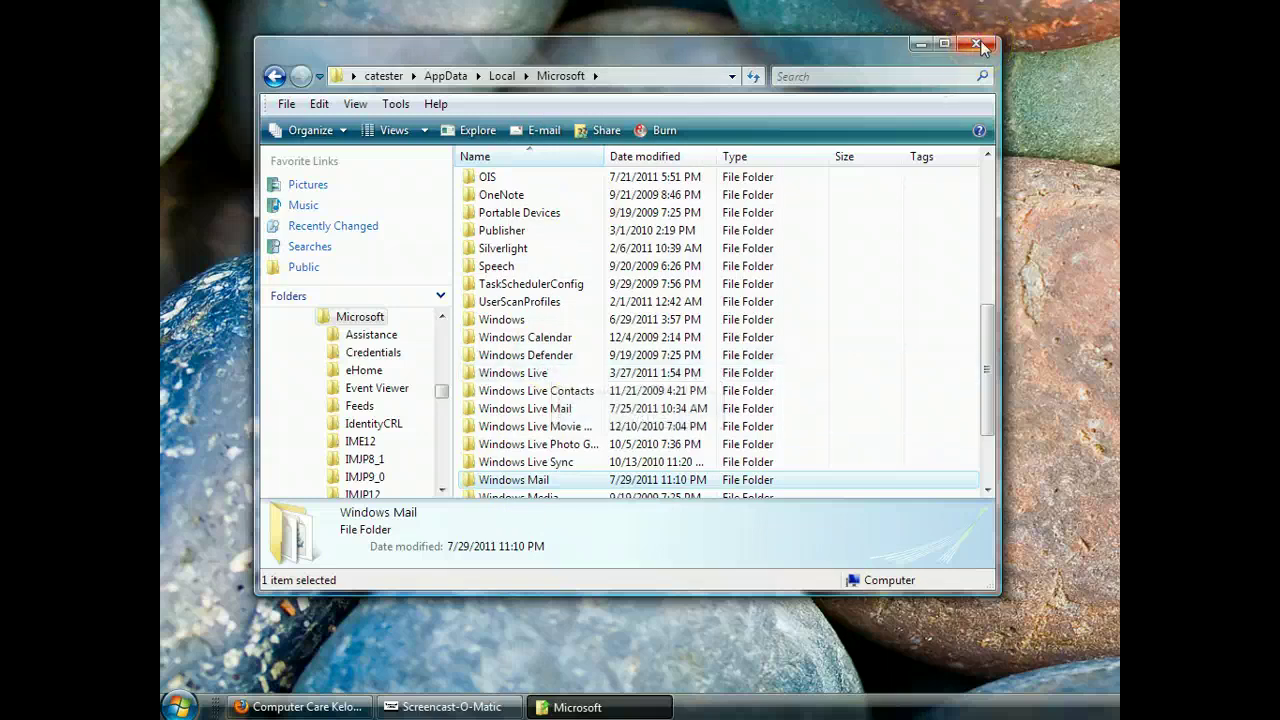
Minimize the Microsoft folder window and paste the copied Windows Mail folder into the desktop email backup folder.
click(928, 48)
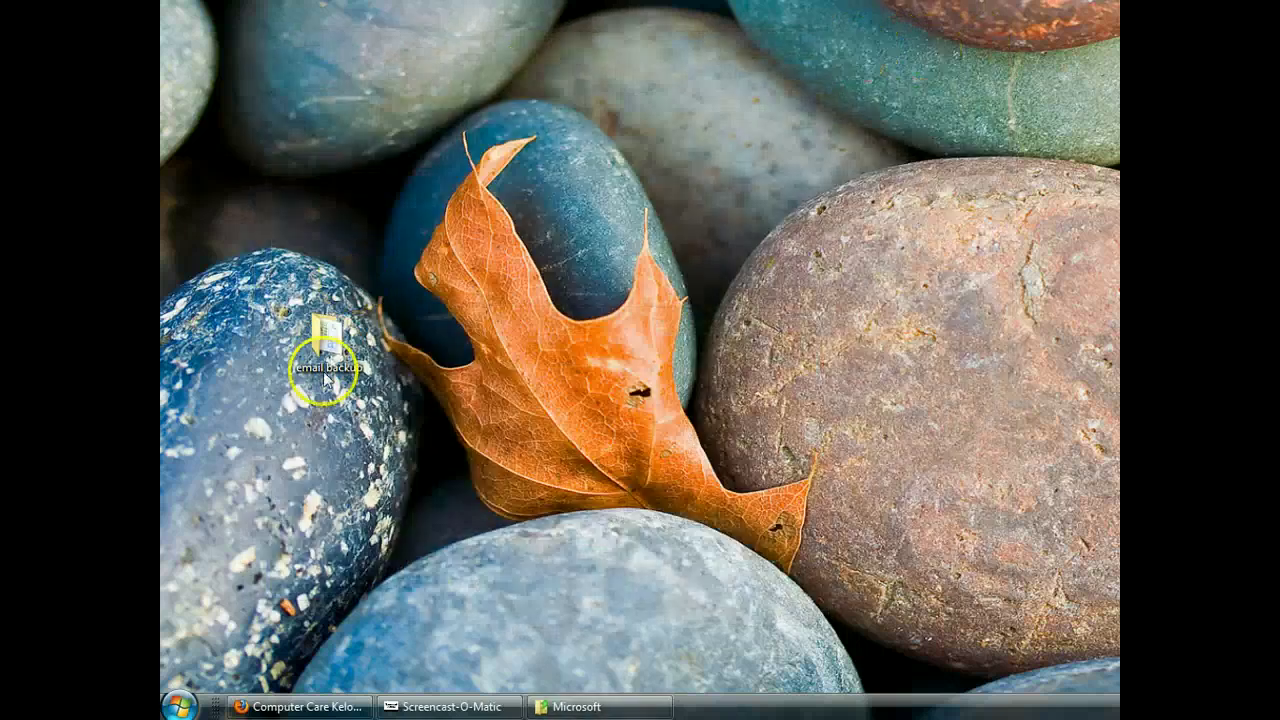
double_click(329, 357)
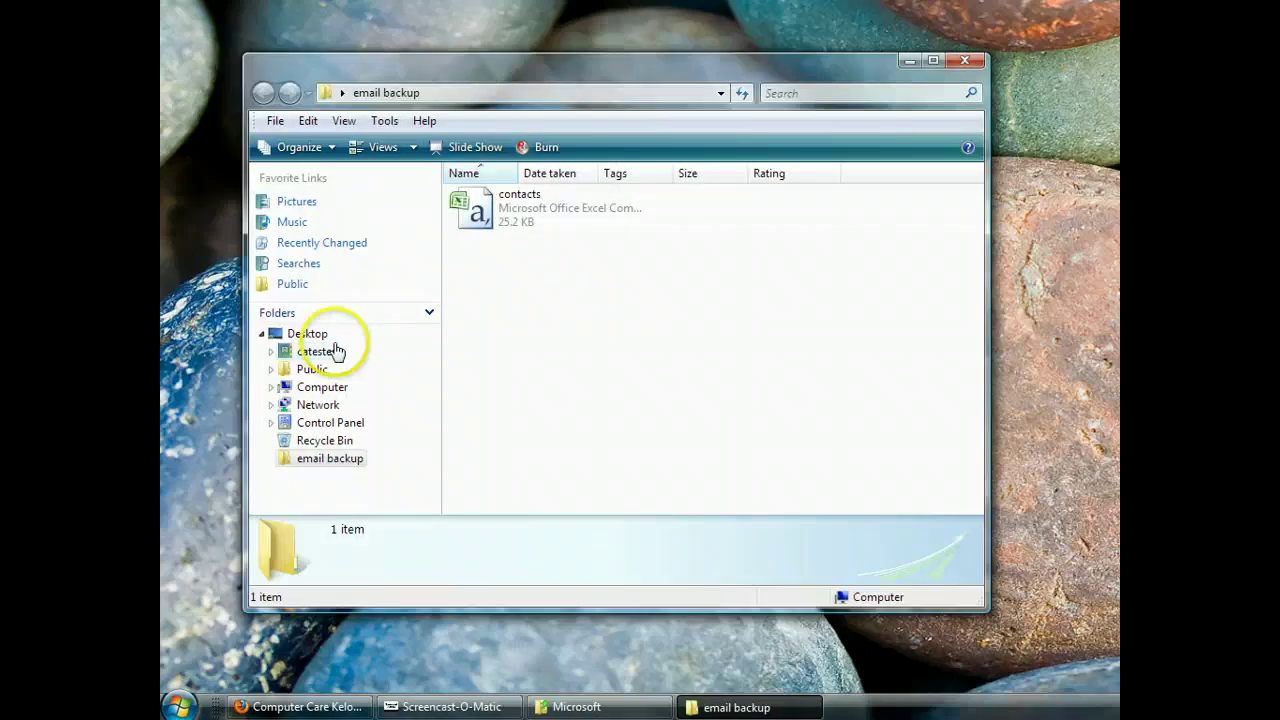
right_click(548, 314)
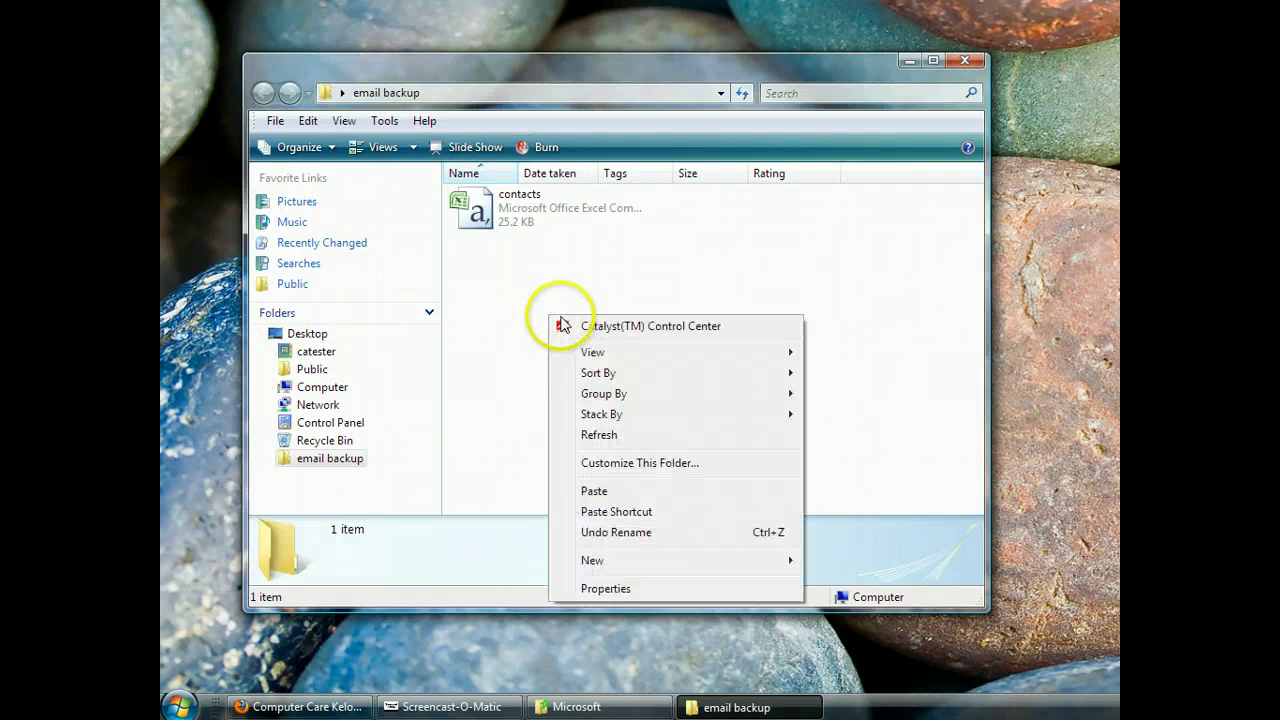
click(590, 493)
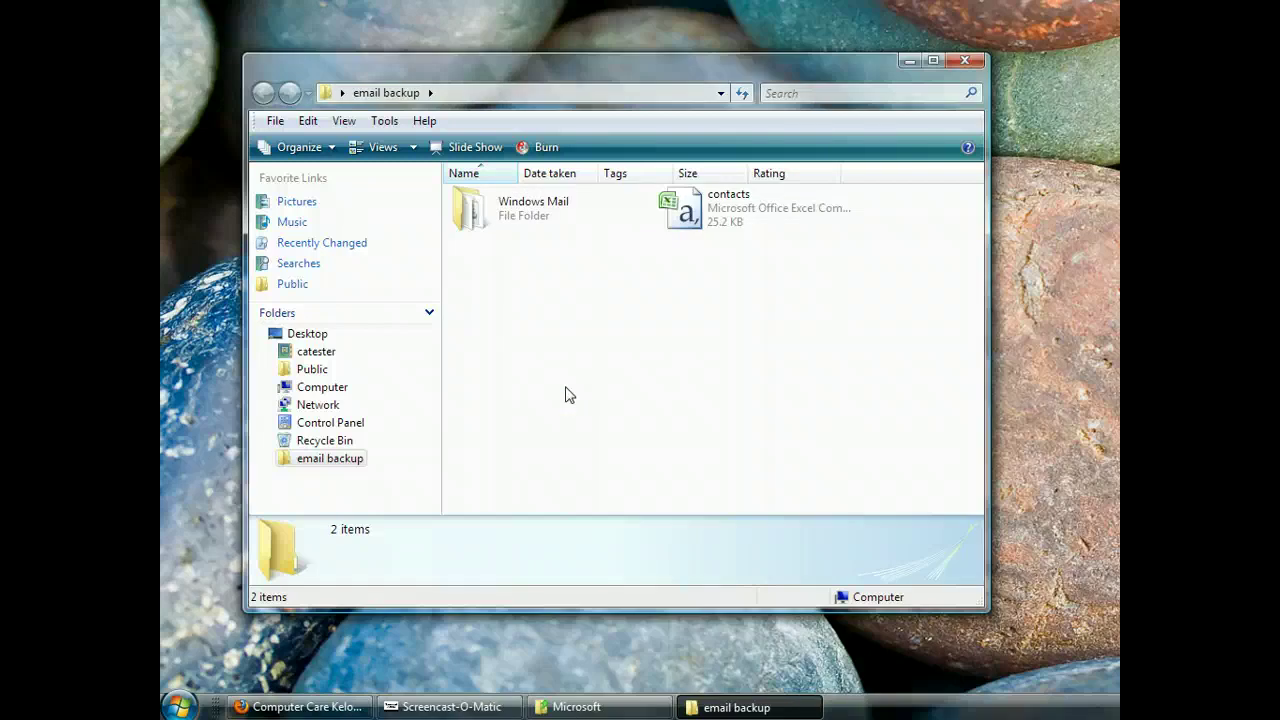
Check the contents of the pasted Windows Mail folder, and close both that window and the minimized Microsoft folder window.
double_click(478, 212)
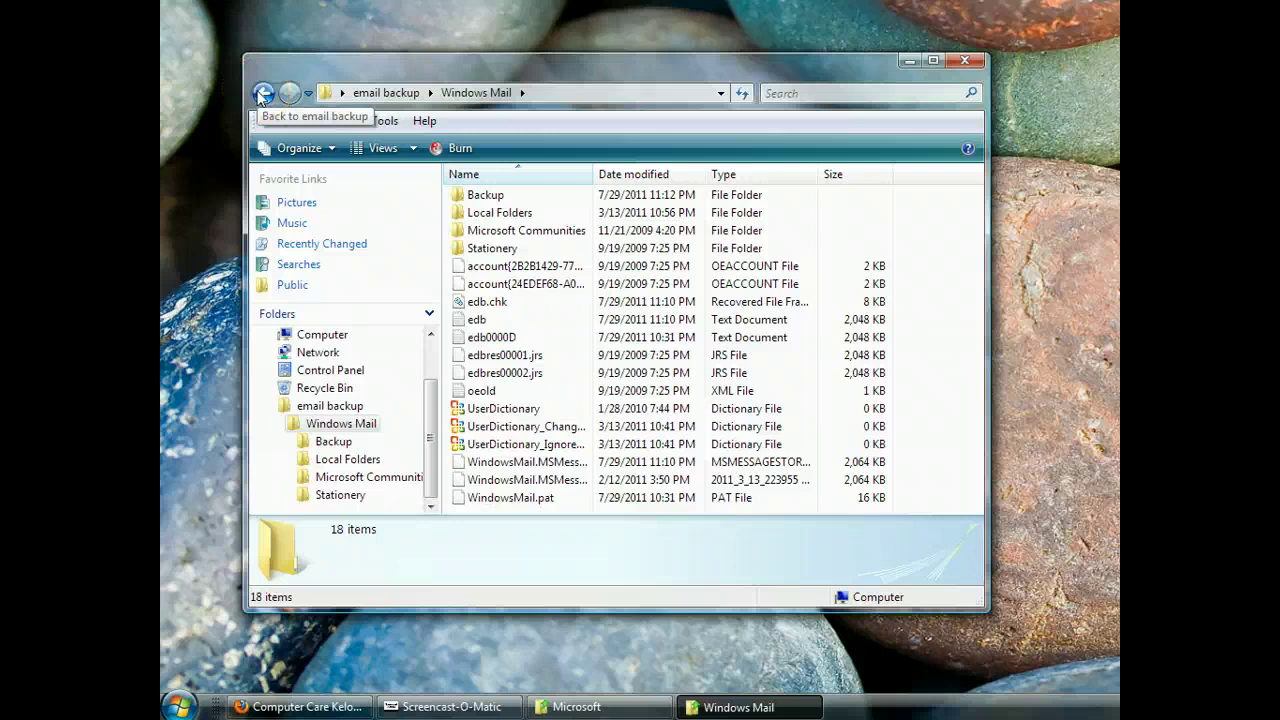
click(965, 60)
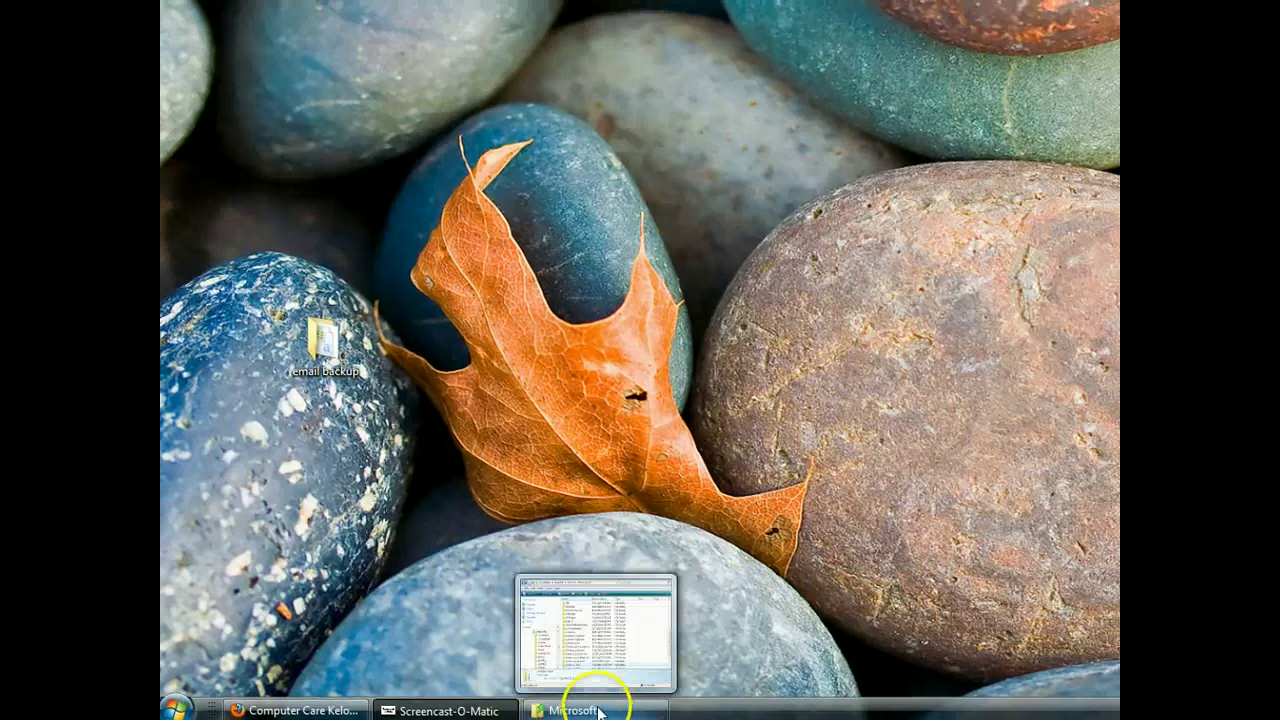
right_click(600, 710)
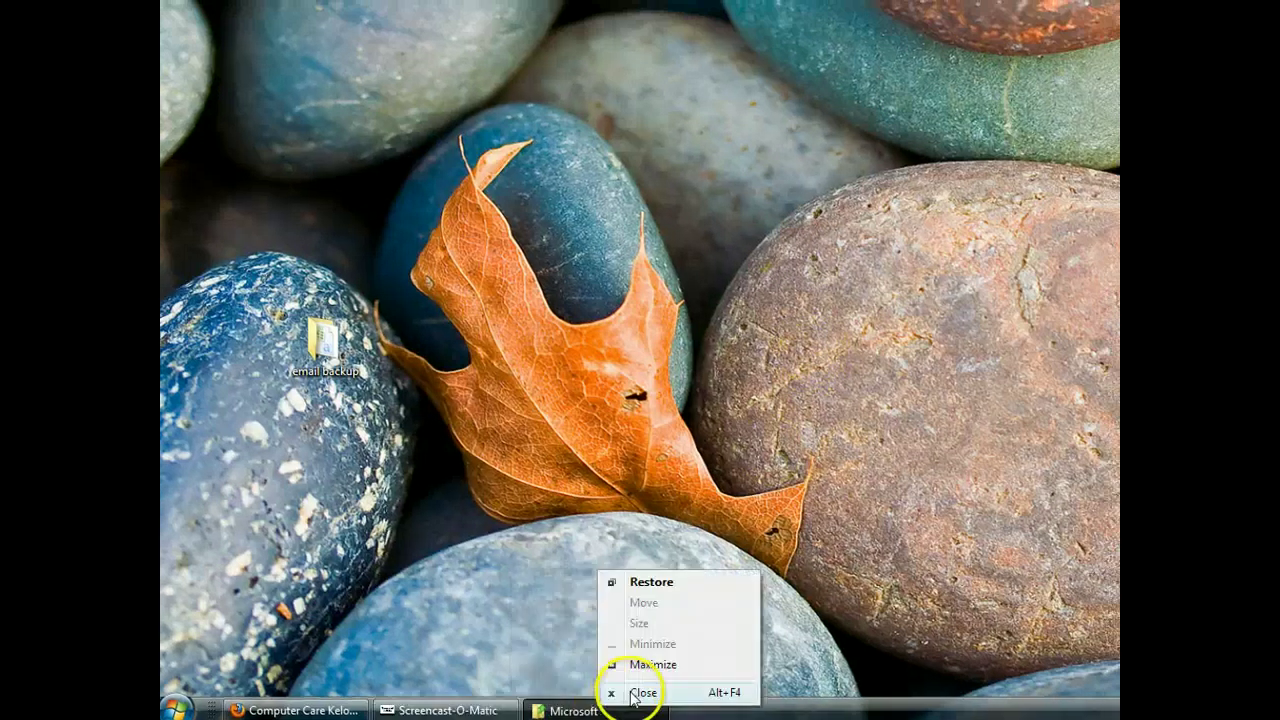
click(640, 688)
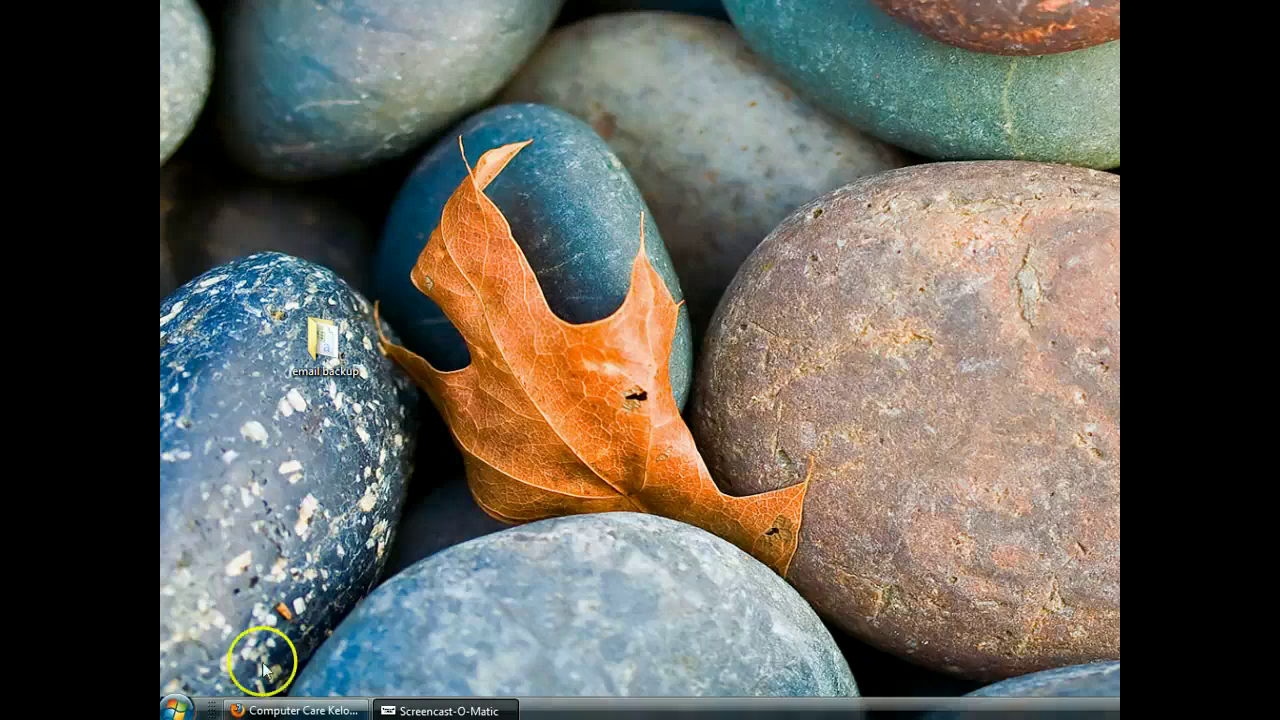
Open the Computer window and arrange it and the email backup folder icon side by side on the desktop.
click(178, 706)
click(455, 380)
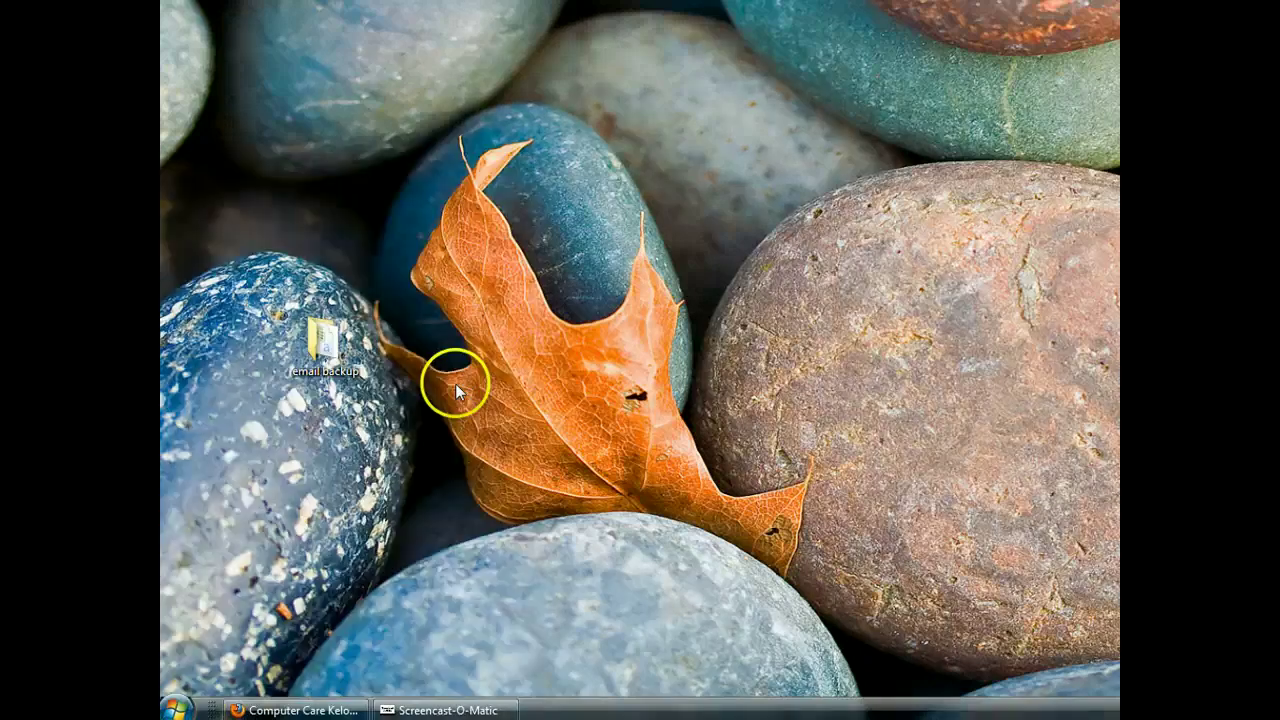
drag(576, 0, 757, 23)
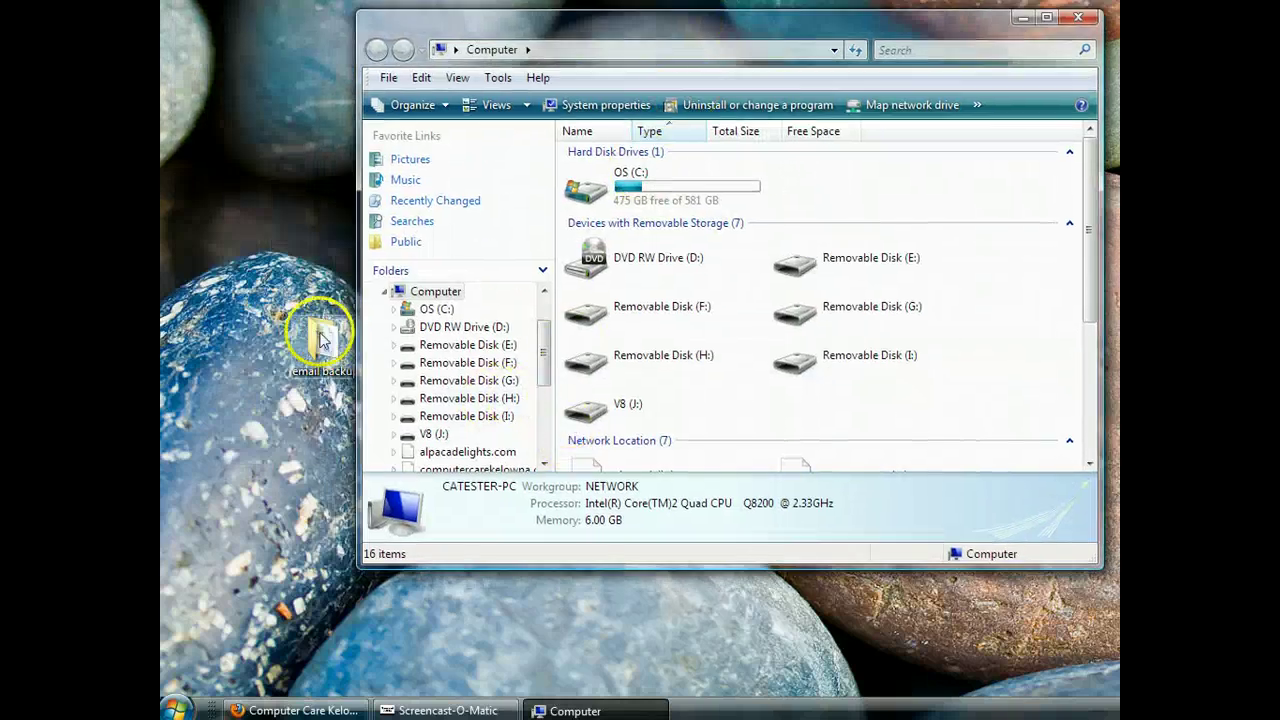
drag(323, 346, 253, 157)
Open the V8 (J:) removable drive and copy the desktop email backup folder onto it.
double_click(597, 413)
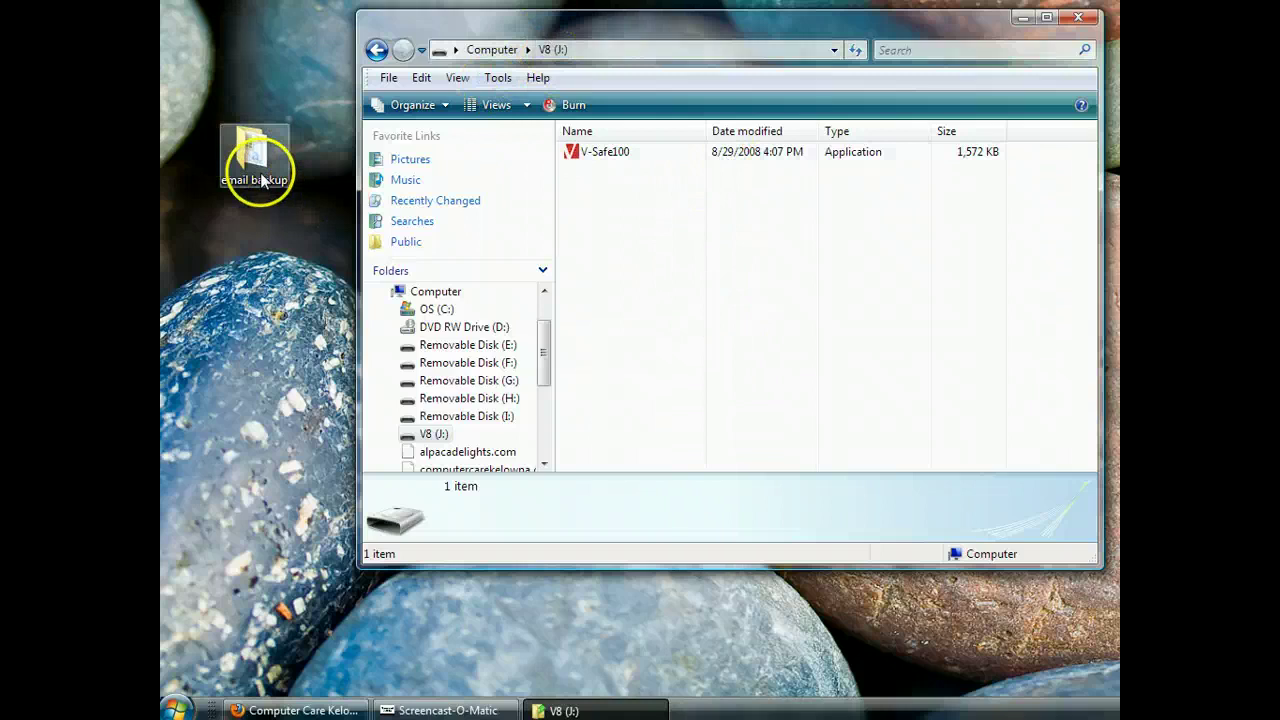
drag(252, 177, 660, 248)
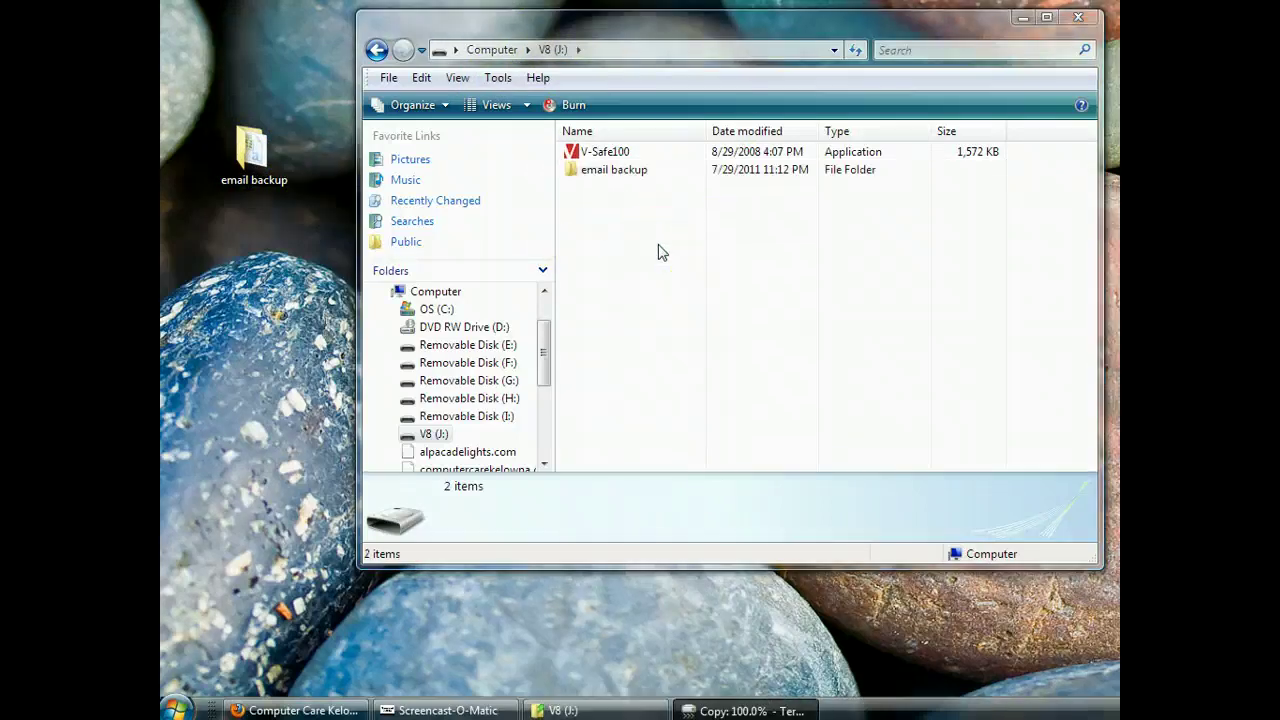
click(662, 268)
click(663, 267)
Open the Windows Mail folder inside the drive's email backup copy and show its files in a detailed list to examine them.
click(606, 178)
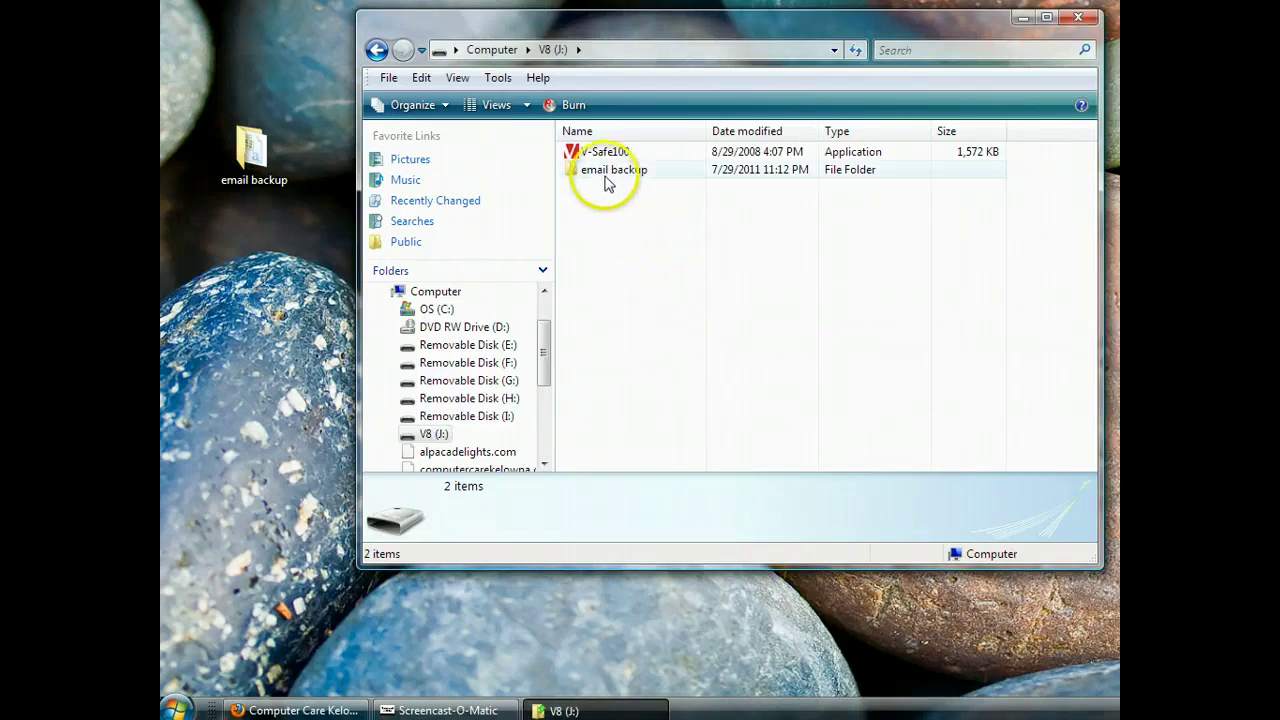
click(607, 180)
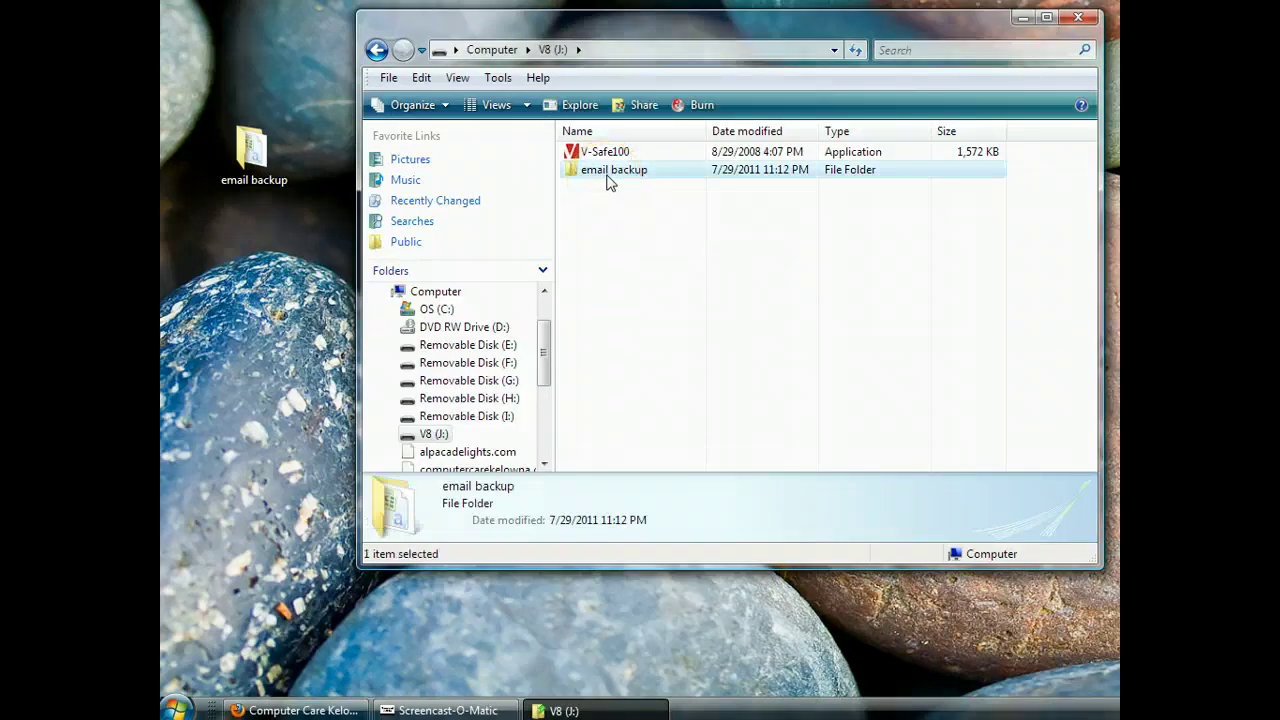
double_click(607, 172)
double_click(612, 152)
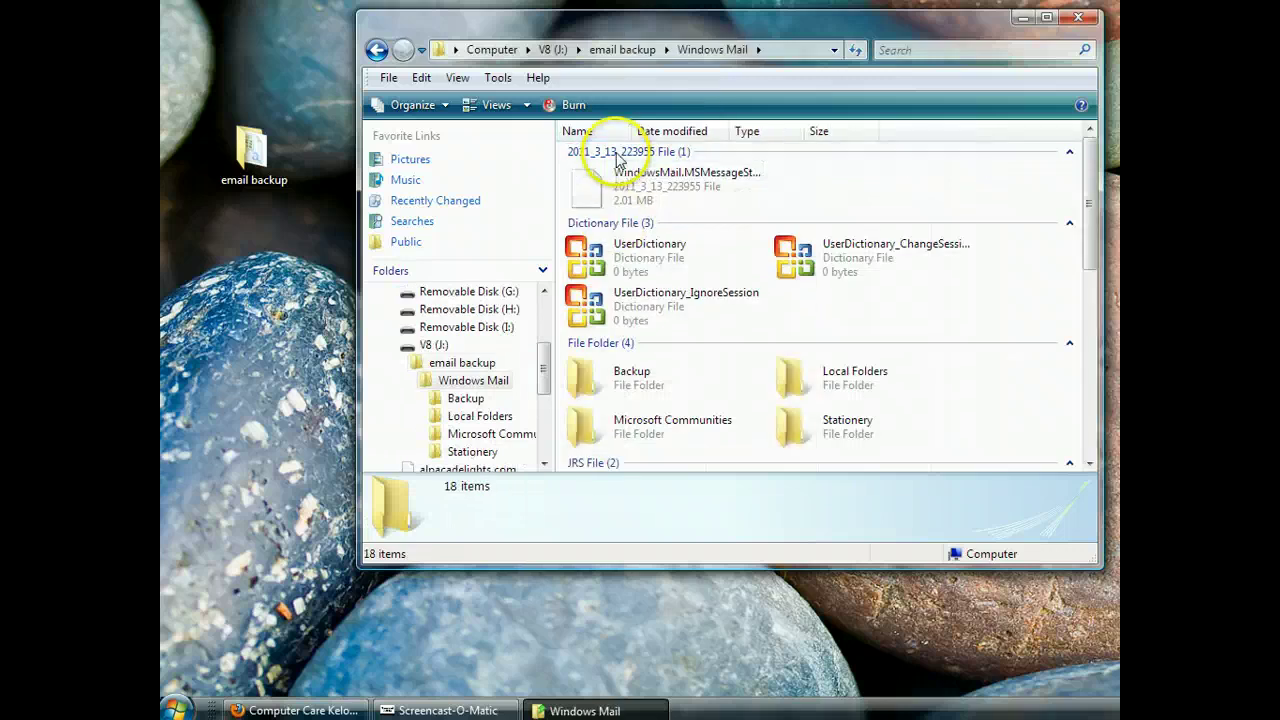
click(526, 105)
click(585, 76)
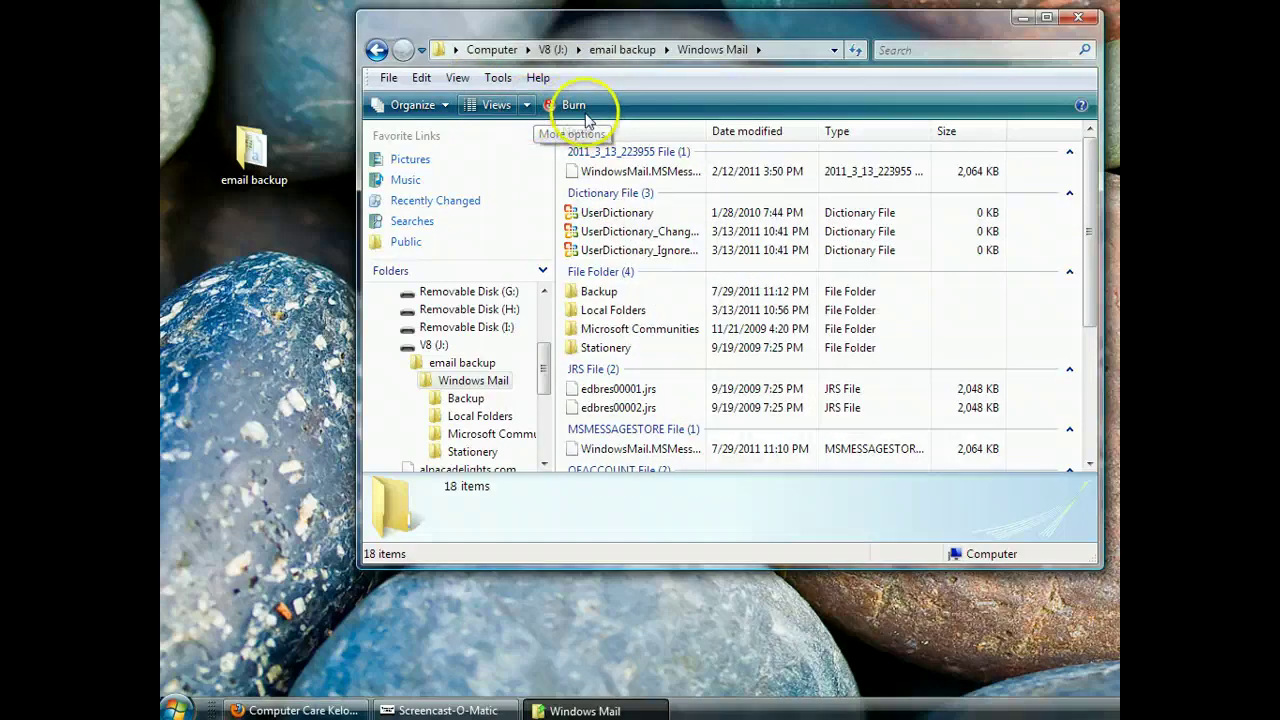
Go back to the drive's email backup folder to check for the contacts file, and close the window.
click(378, 51)
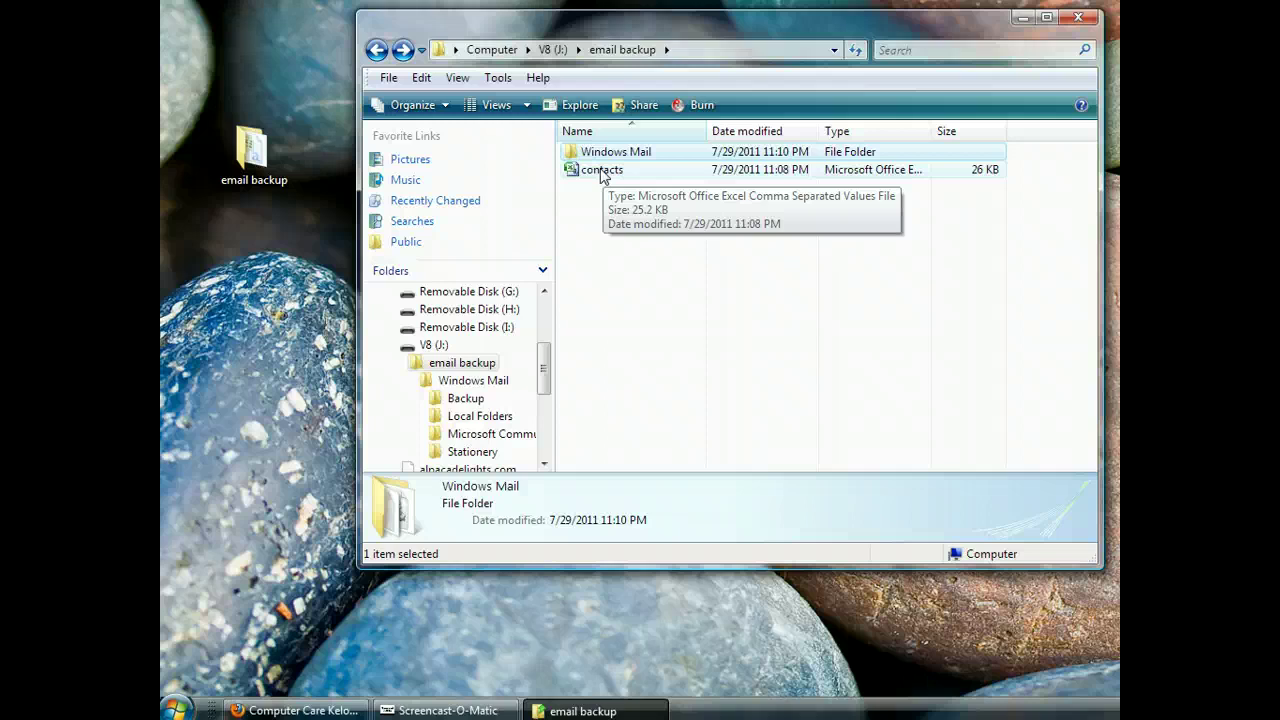
click(744, 342)
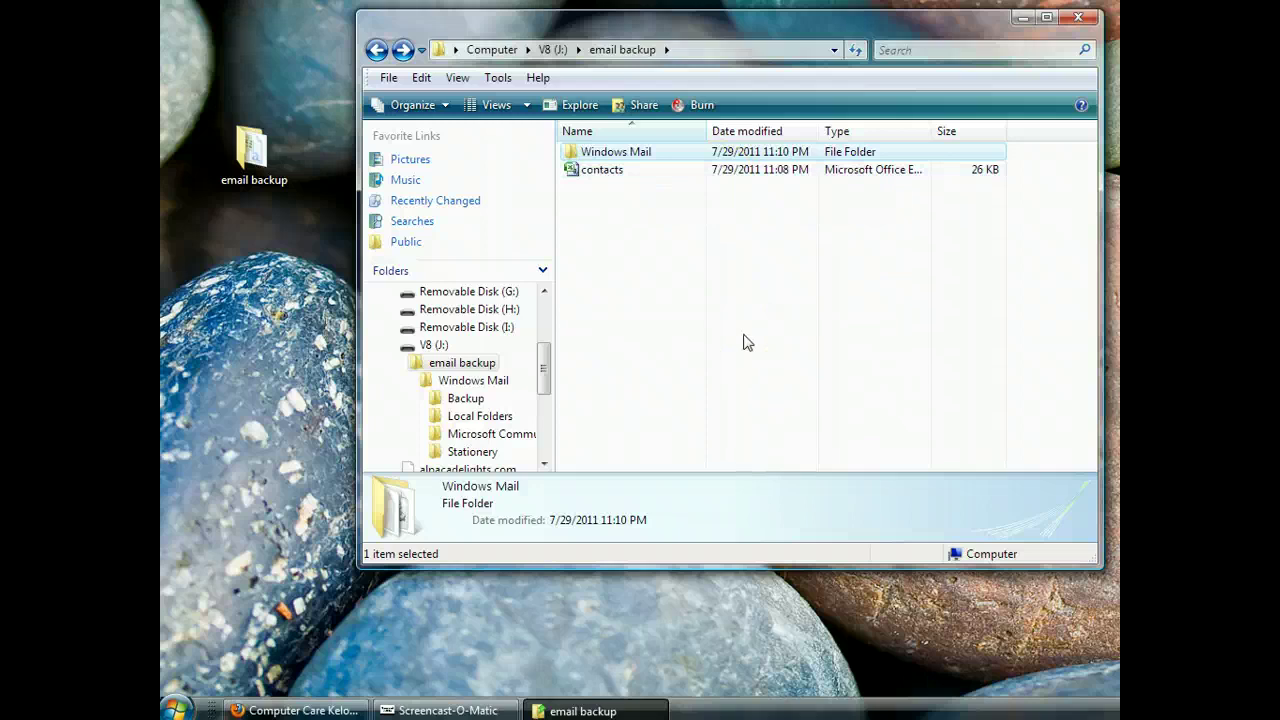
click(229, 146)
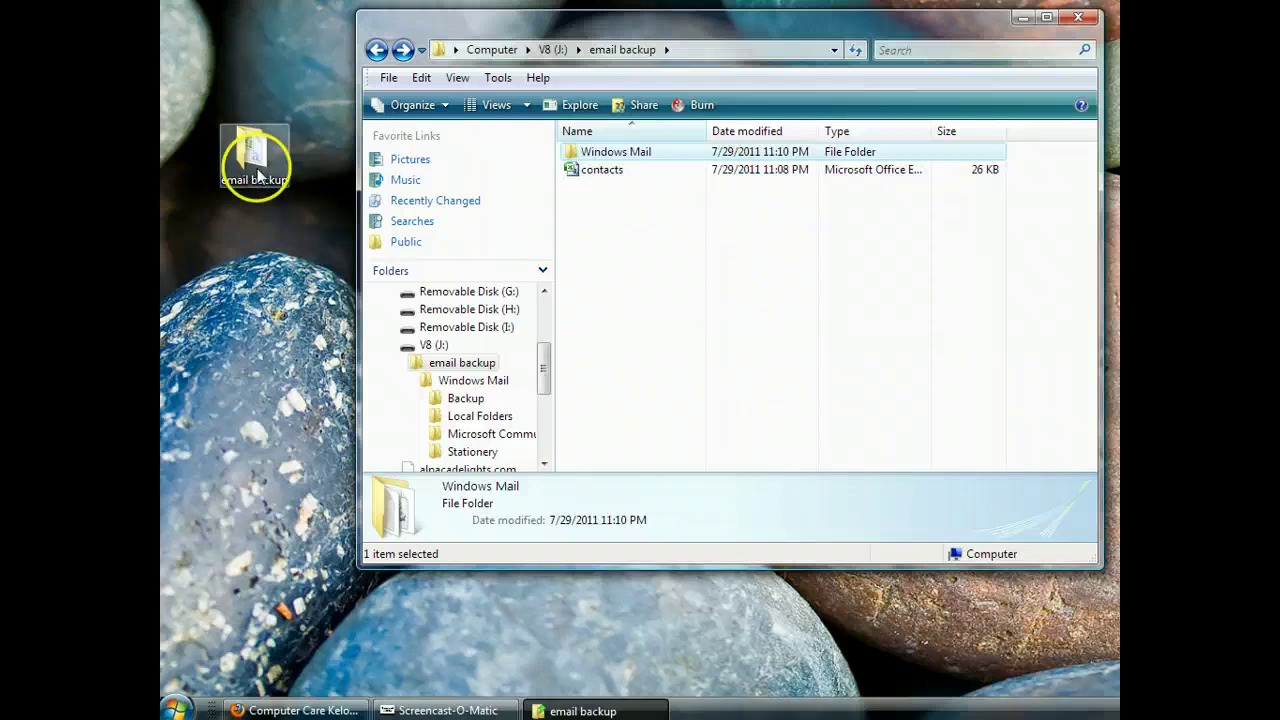
click(1078, 17)
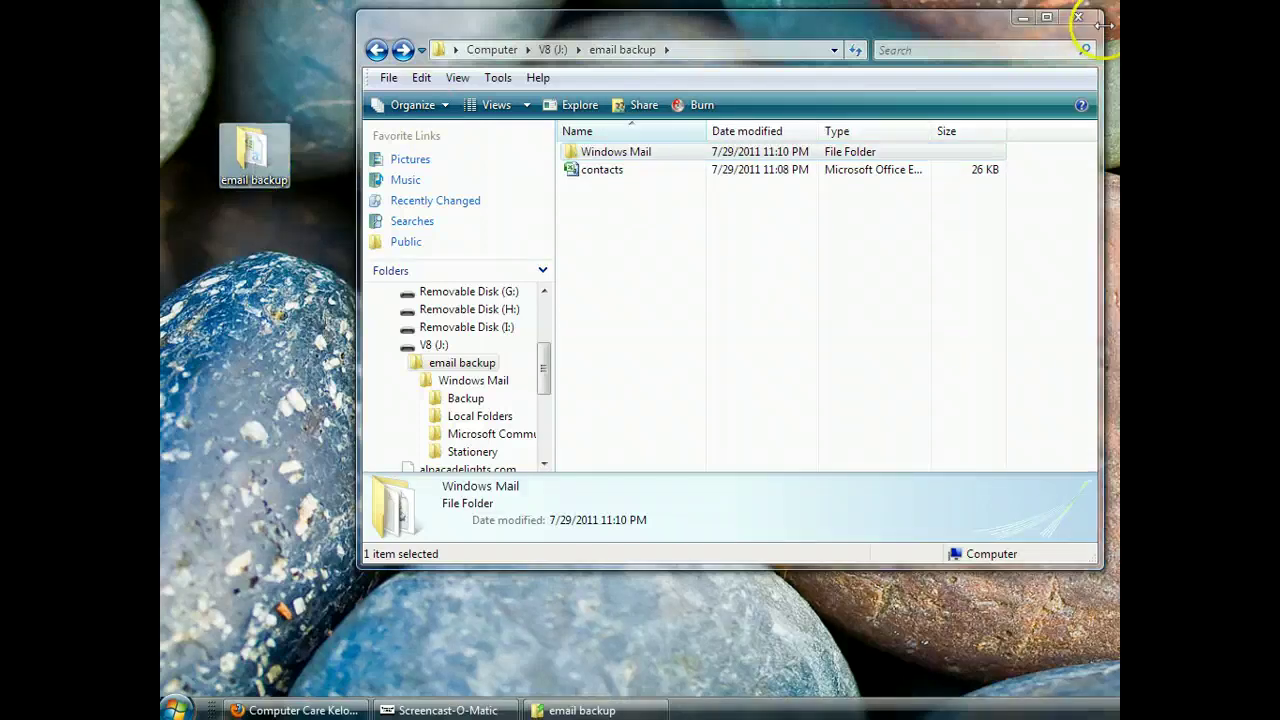
click(250, 158)
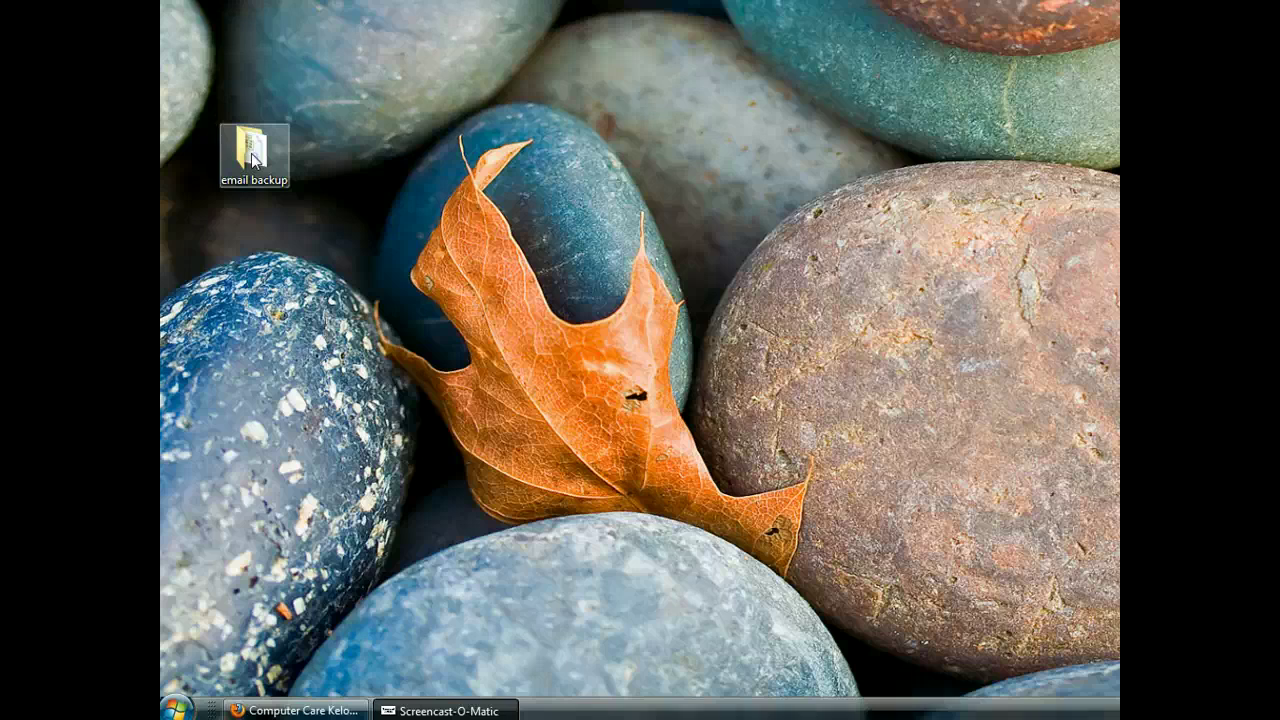
click(229, 243)
click(258, 162)
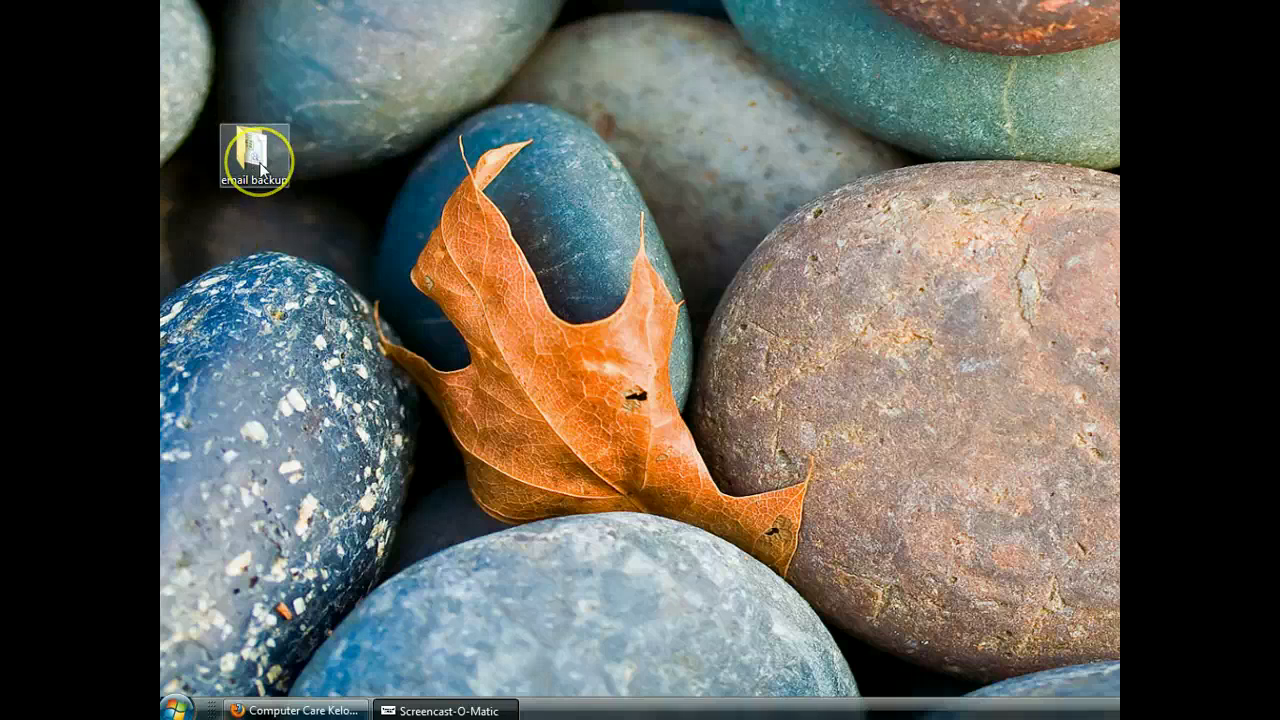
click(366, 175)
click(674, 300)
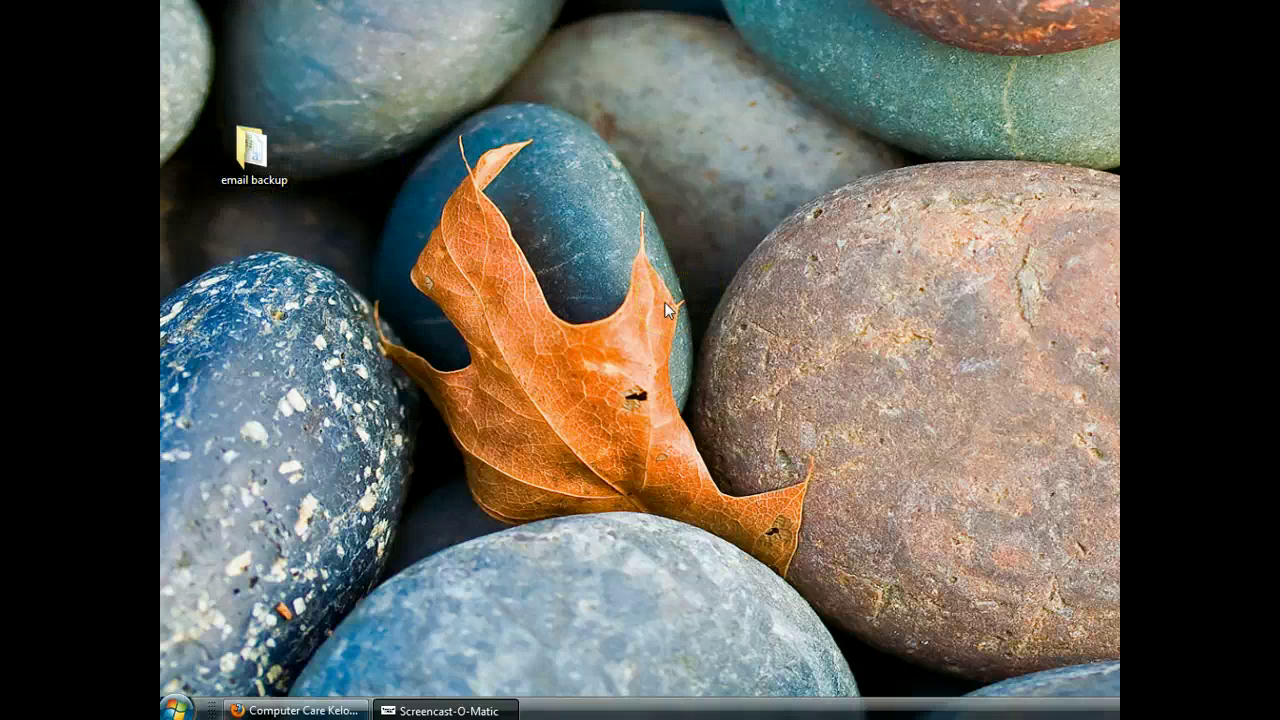
click(514, 654)
click(543, 404)
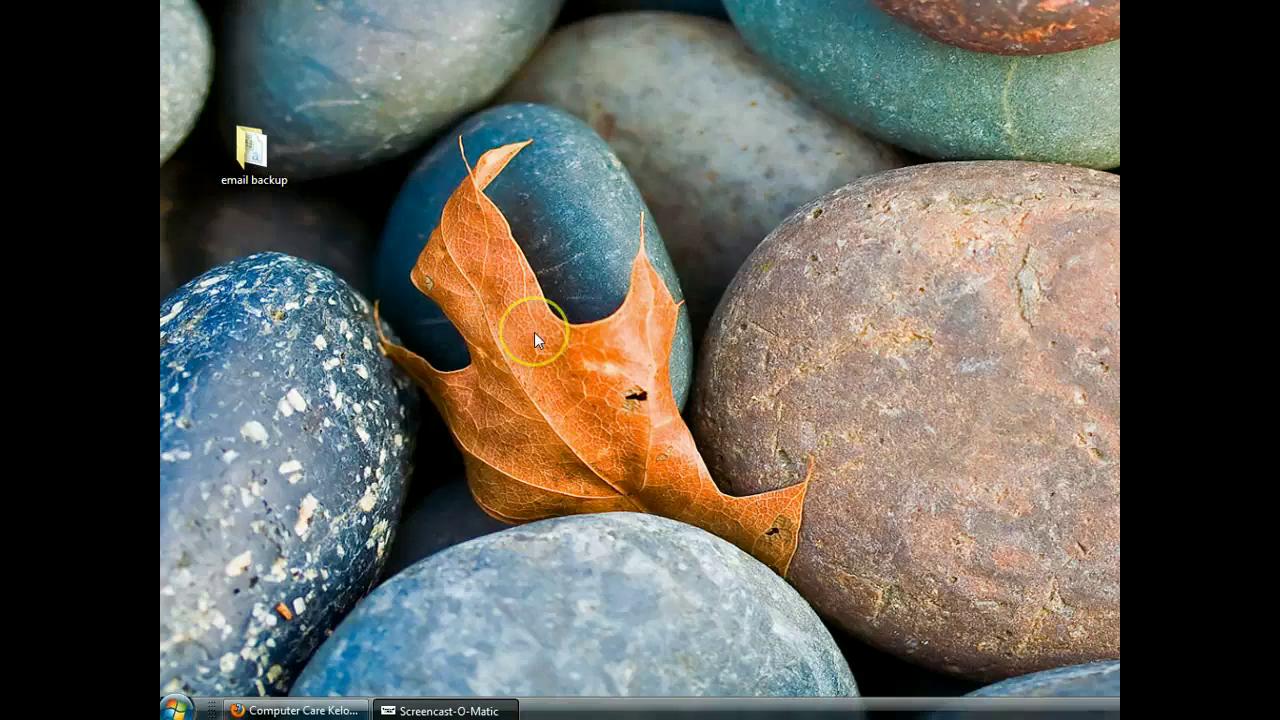